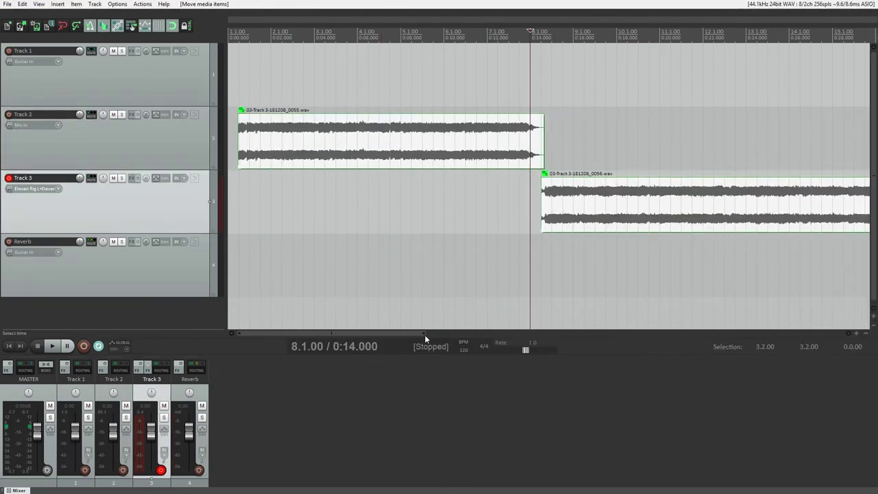
# - Open the item properties of the audio clip on Track 2
pyautogui.rightClick(304, 133)
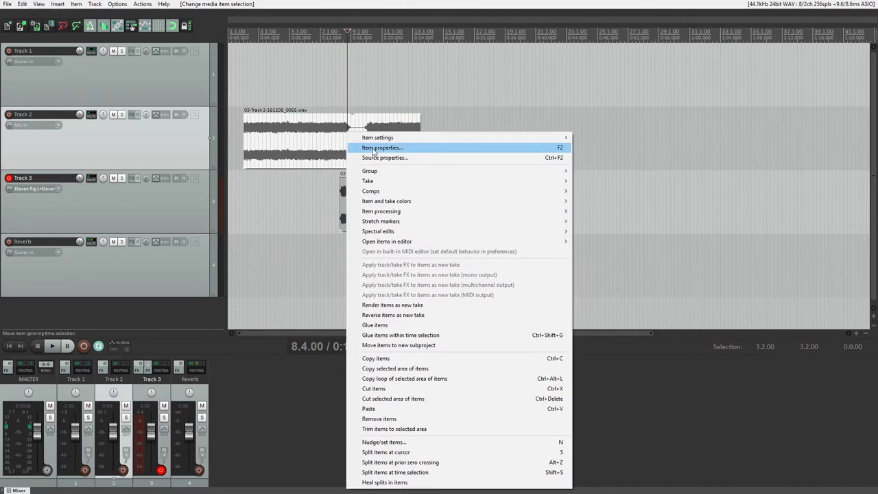
pyautogui.click(392, 145)
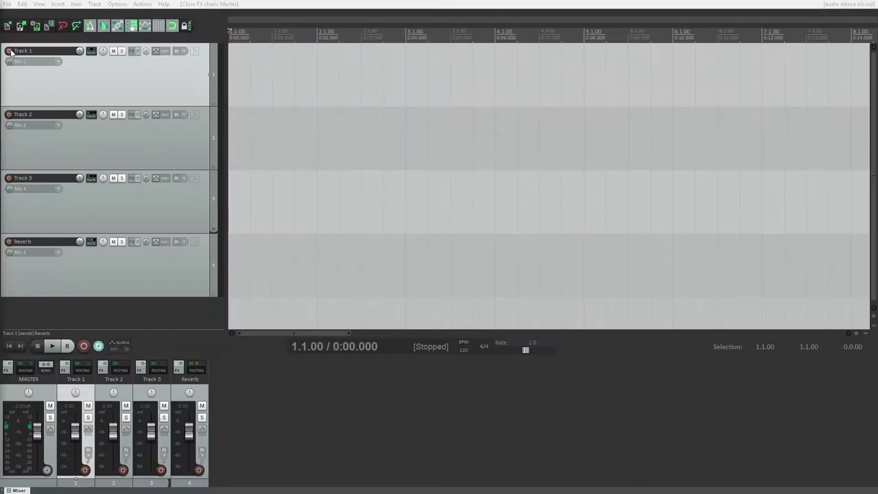
# - Assign mono inputs Mic 1 to Track 1 and Mic 2 to Track 2, and stereo input Line 3+Line 4 to Track 3
pyautogui.click(40, 61)
pyautogui.click(58, 62)
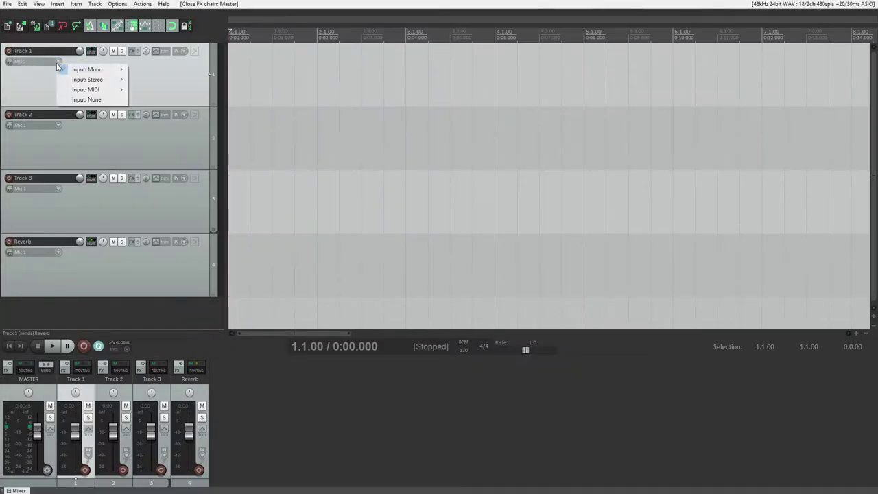
pyautogui.moveTo(87, 69)
pyautogui.click(146, 69)
pyautogui.click(56, 125)
pyautogui.moveTo(88, 133)
pyautogui.click(146, 143)
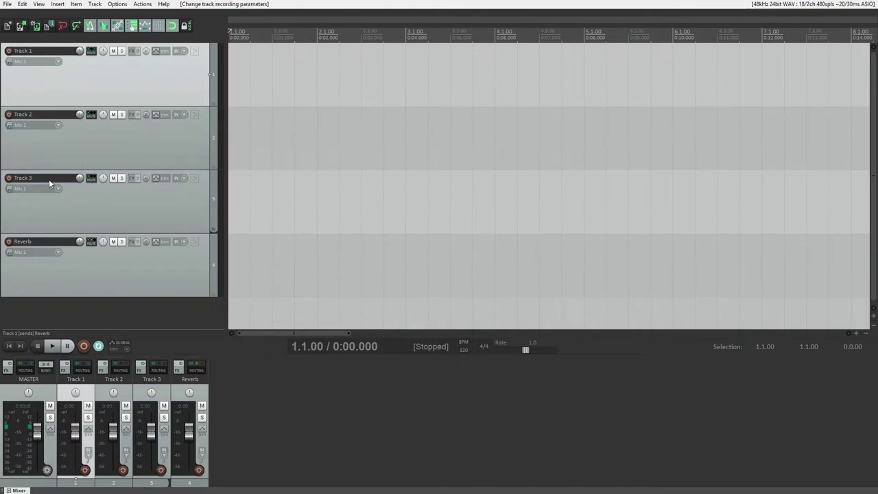
pyautogui.click(55, 188)
pyautogui.moveTo(87, 205)
pyautogui.click(157, 227)
# - Arm Tracks 1 to 3, record a take on them simultaneously, and save all the recorded files
pyautogui.moveTo(8, 51); pyautogui.dragTo(8, 114)
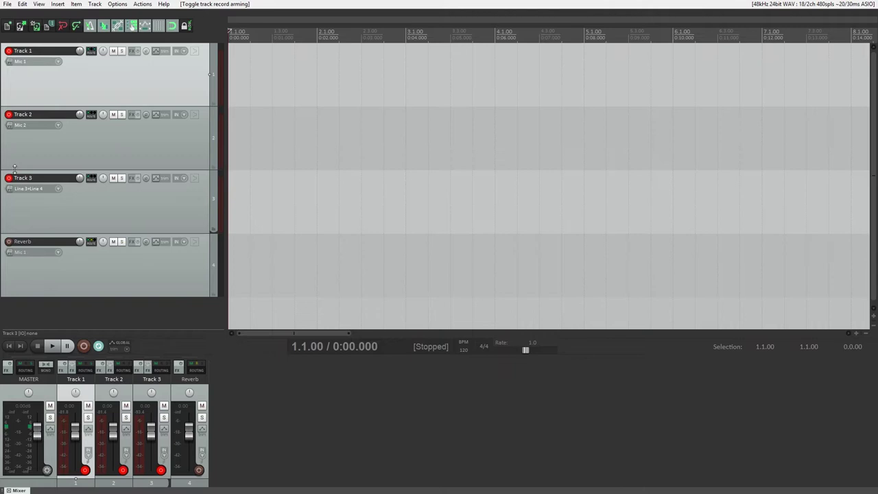
pyautogui.click(83, 347)
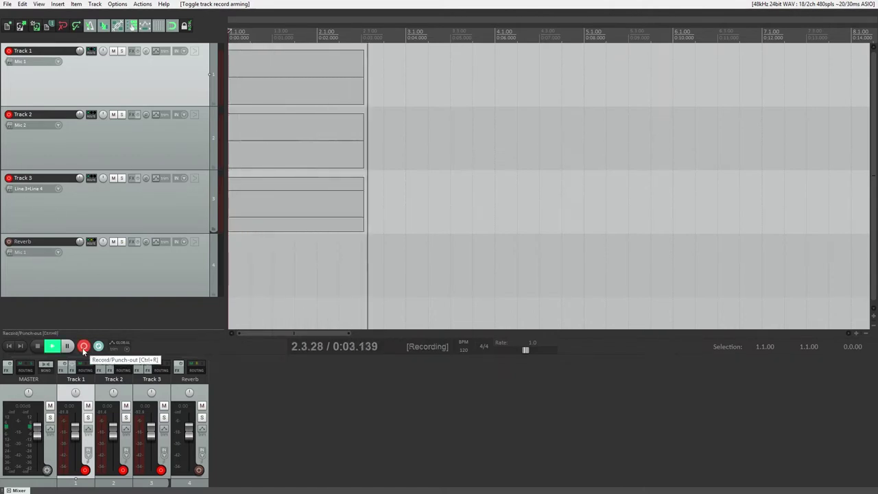
pyautogui.click(38, 347)
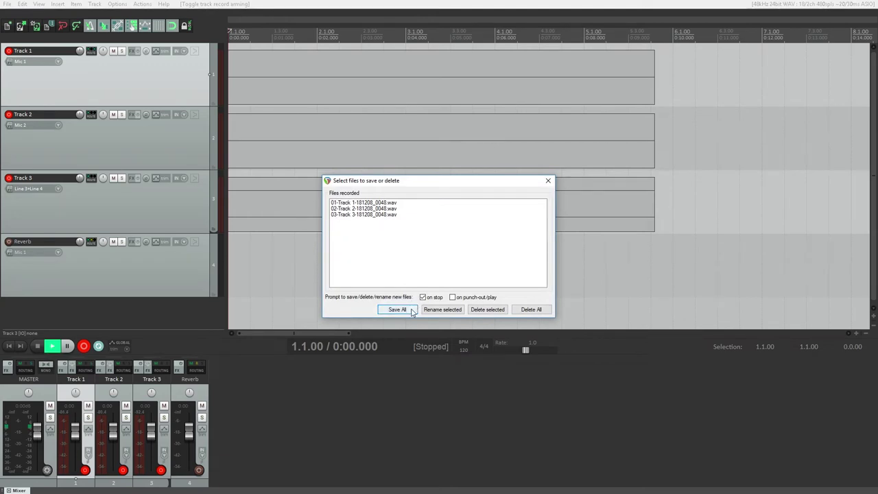
pyautogui.click(397, 309)
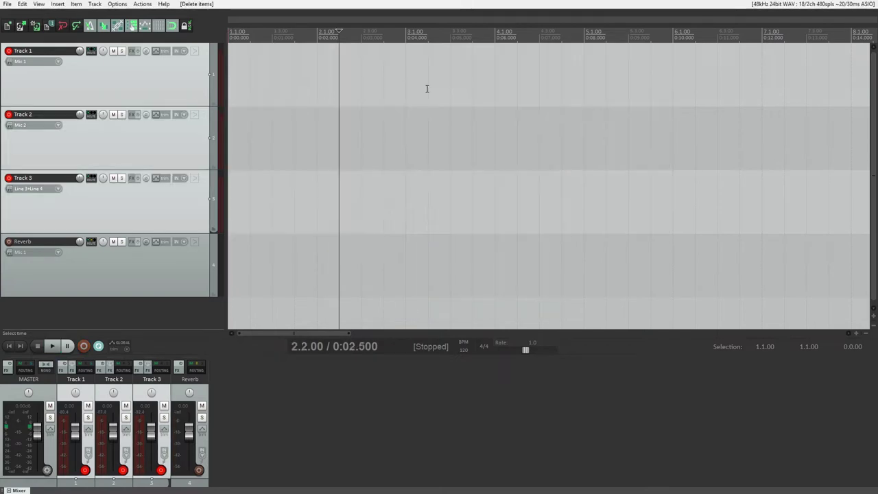
# - Make a time selection from 3.1.00 to 5.1.00 and set the record mode to time selection auto punch
pyautogui.moveTo(408, 126); pyautogui.dragTo(584, 124)
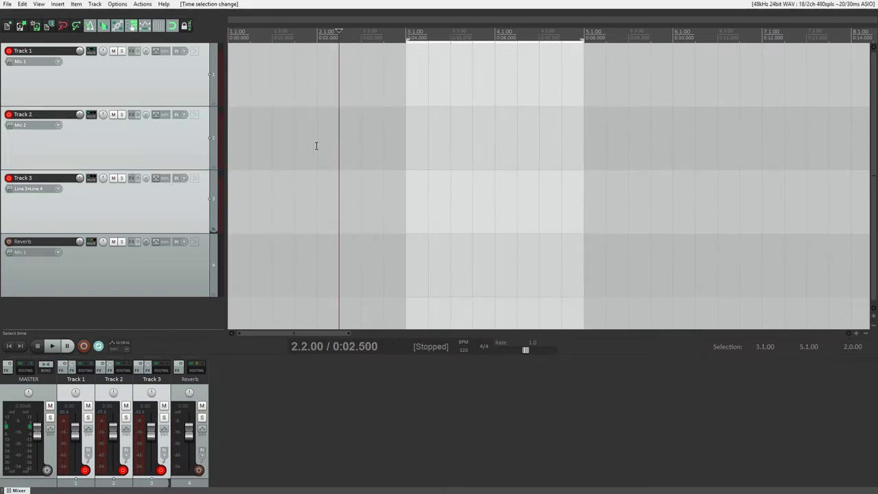
pyautogui.click(120, 4)
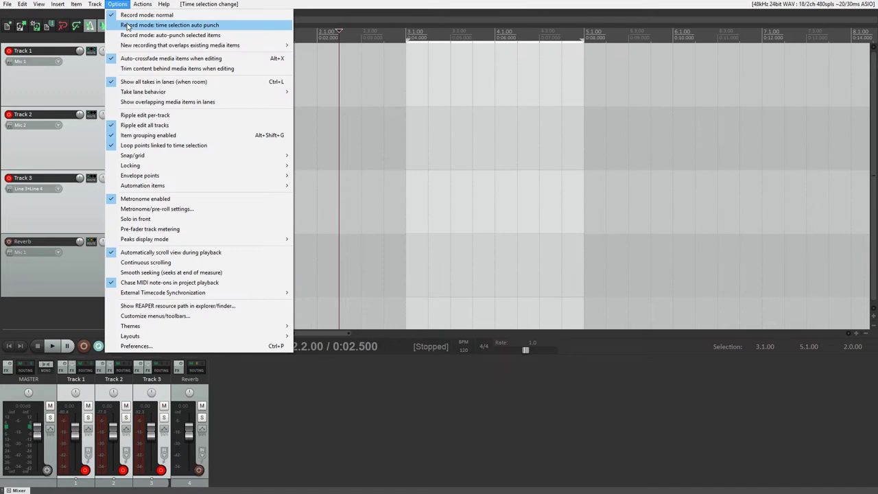
pyautogui.click(128, 24)
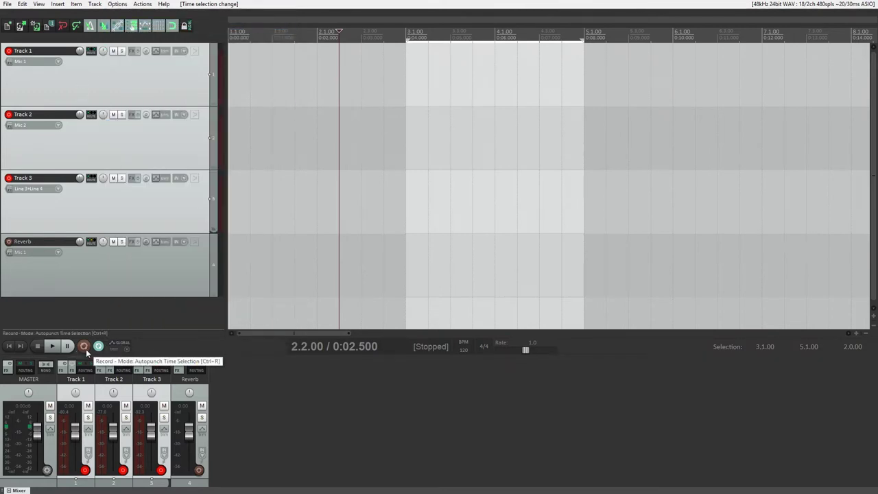
# - Record an auto-punch take in the time selection and save it, undo that take, and start recording again
pyautogui.click(85, 347)
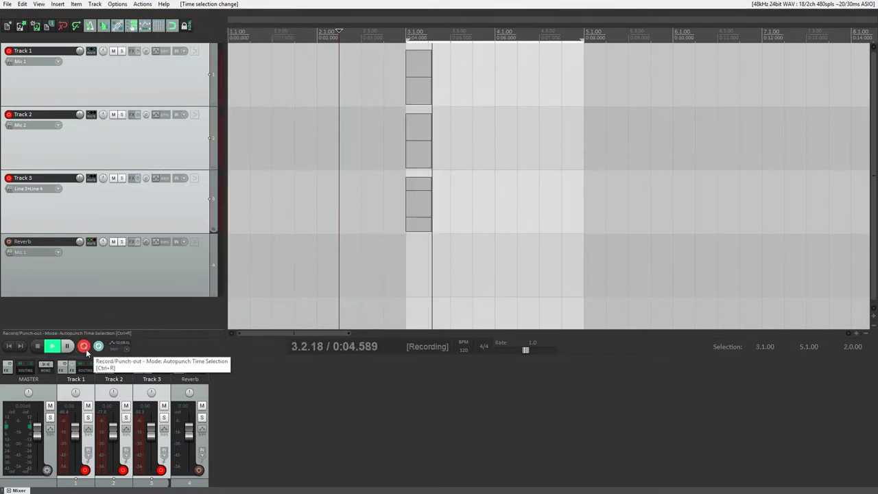
pyautogui.click(37, 346)
pyautogui.click(394, 308)
pyautogui.hotkey('ctrl', 'z')
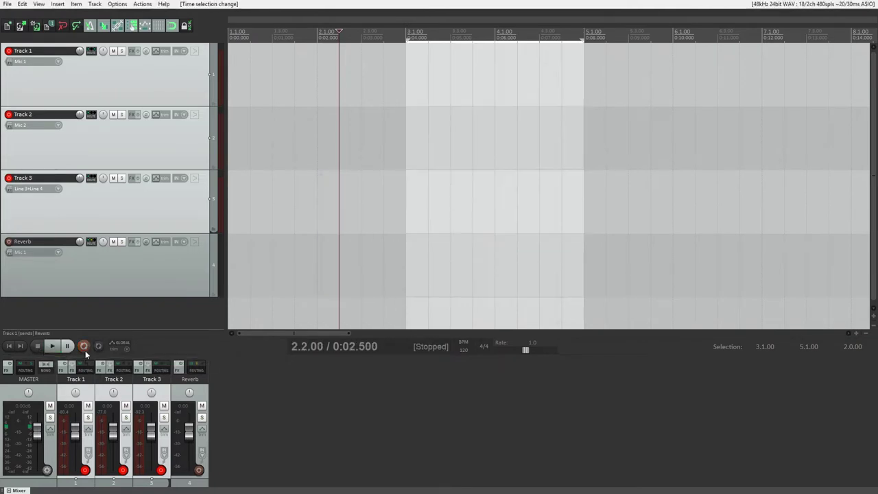
pyautogui.click(85, 350)
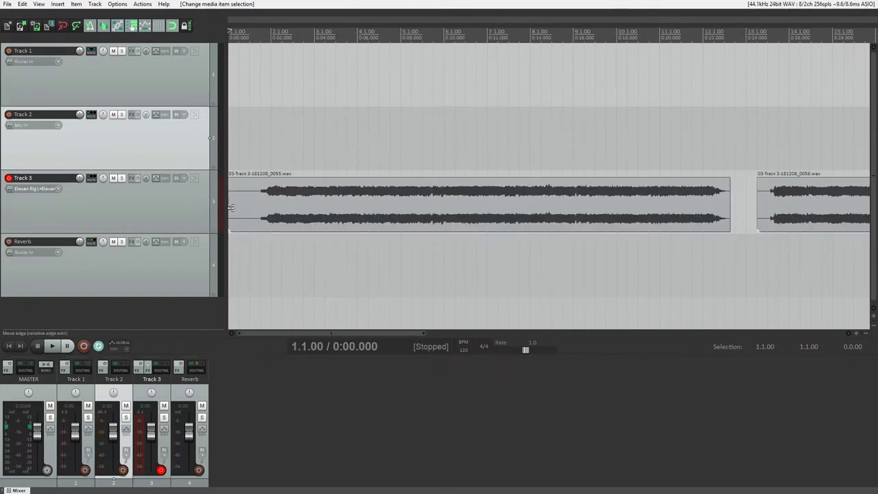
# - Trim the silence from the start of the first Track 3 clip and give it a short fade-in with a curved shape
pyautogui.moveTo(231, 207); pyautogui.dragTo(259, 211)
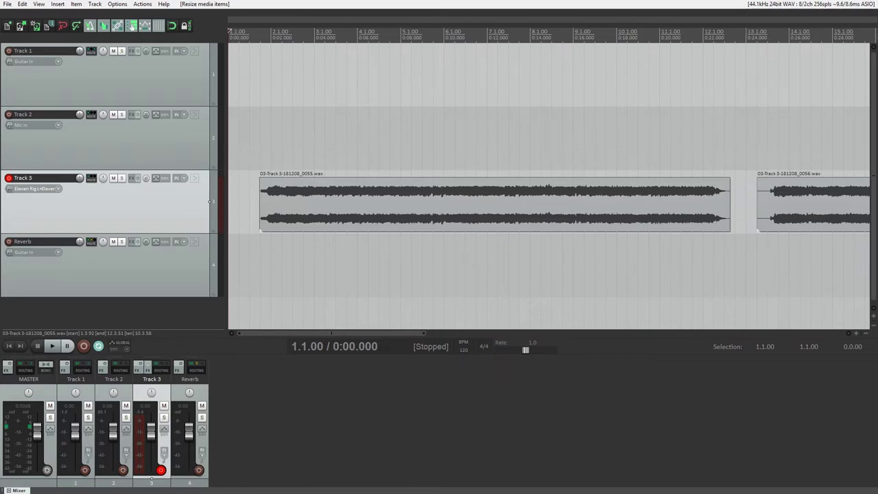
pyautogui.moveTo(262, 179); pyautogui.dragTo(289, 180)
pyautogui.rightClick(272, 200)
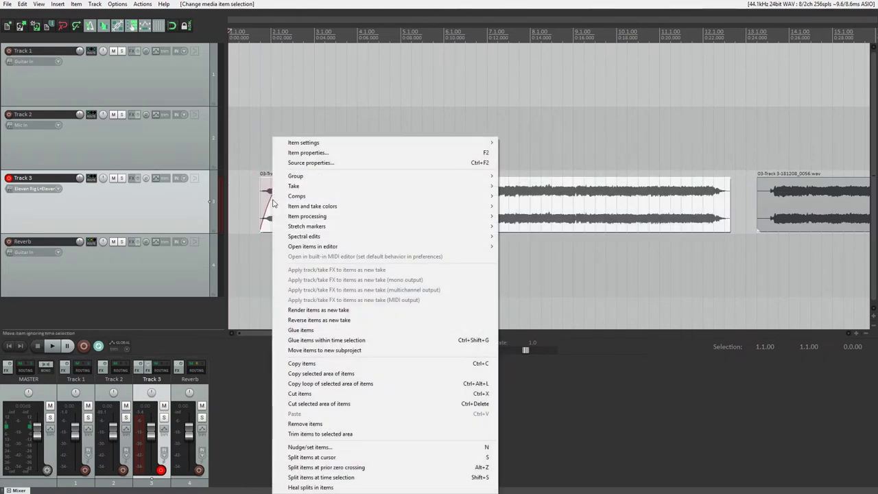
pyautogui.rightClick(266, 213)
pyautogui.click(278, 229)
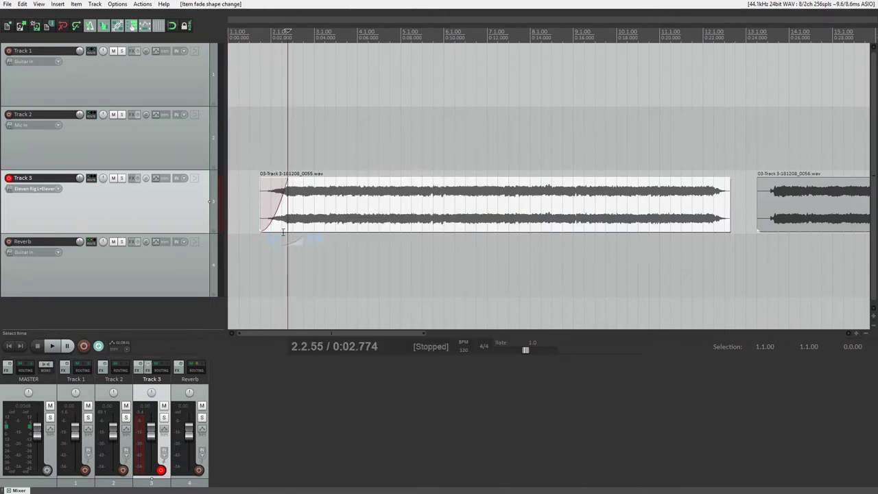
# - Add a short fade-out with a linear shape to the end of the first Track 3 clip
pyautogui.moveTo(729, 180); pyautogui.dragTo(702, 182)
pyautogui.rightClick(711, 185)
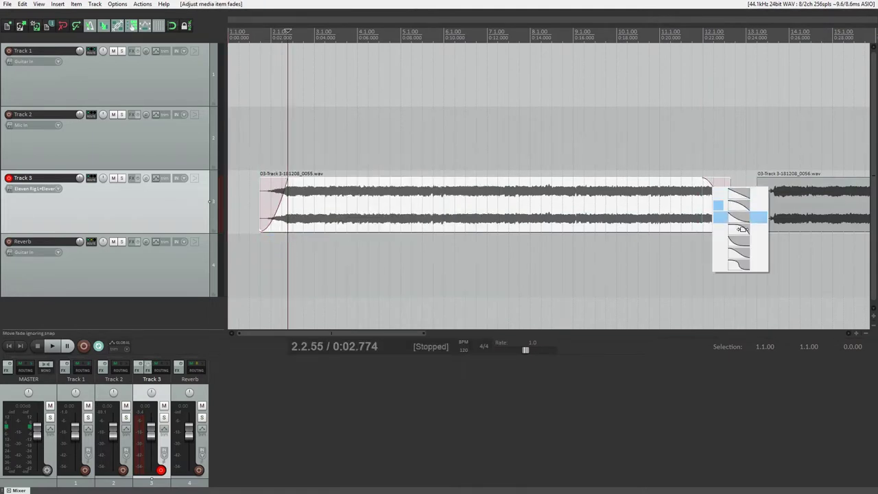
pyautogui.click(725, 204)
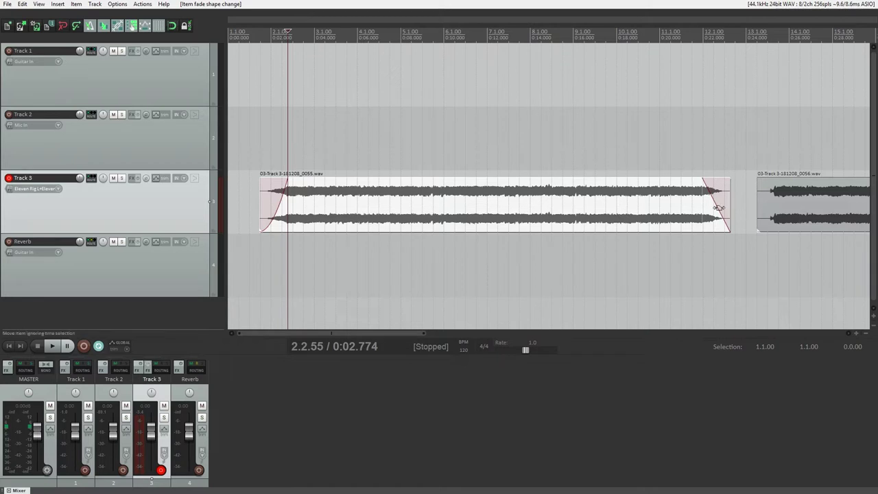
# - Move the second Track 3 clip to overlap the end of the first, and adjust the crossfade's shape and width
pyautogui.moveTo(818, 199); pyautogui.dragTo(737, 217)
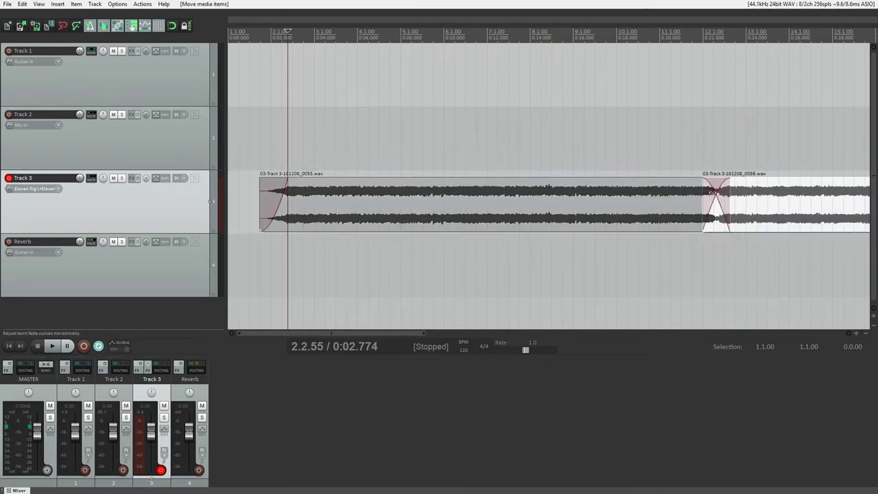
pyautogui.rightClick(712, 192)
pyautogui.click(719, 218)
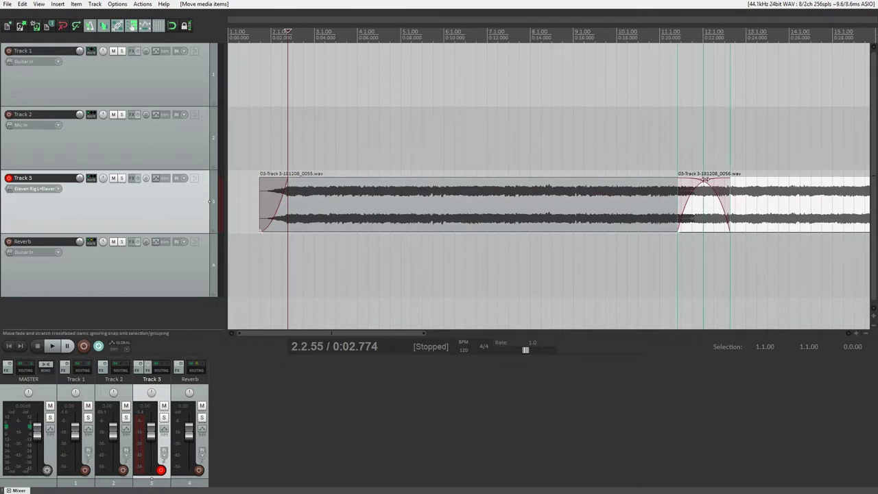
pyautogui.moveTo(698, 192); pyautogui.dragTo(756, 226)
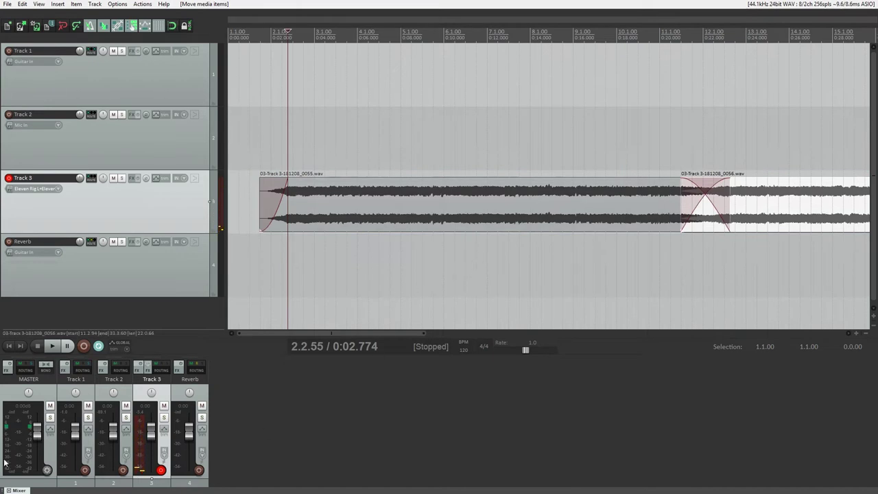
# - Cut the first clip from Track 3, paste it onto Track 2 between bars 2 and 3, and copy the pasted clip
pyautogui.rightClick(328, 198)
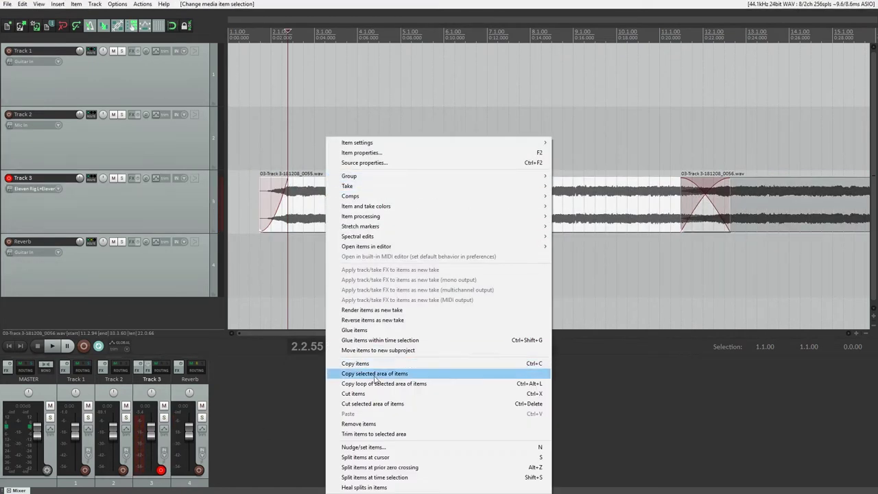
pyautogui.click(354, 394)
pyautogui.rightClick(302, 135)
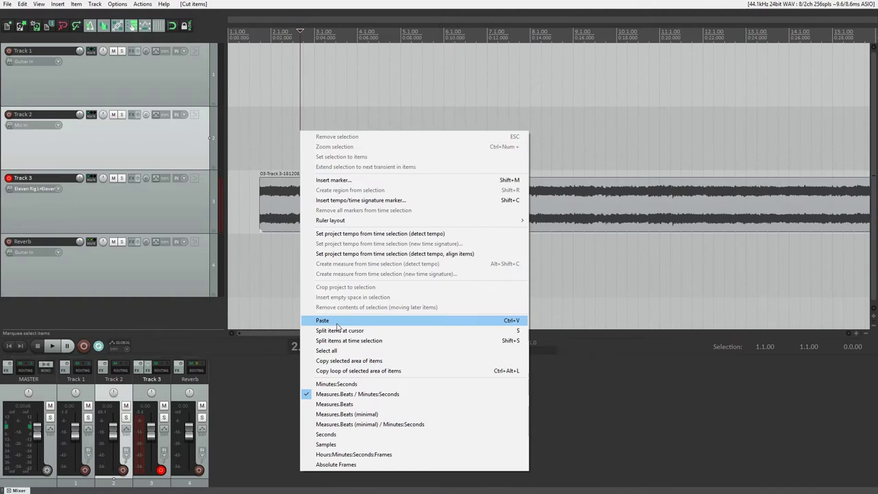
pyautogui.click(322, 321)
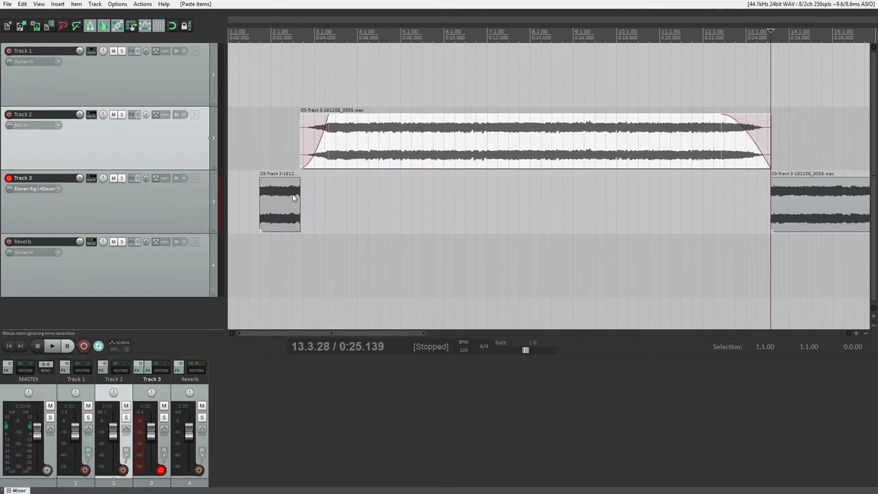
pyautogui.rightClick(378, 138)
pyautogui.click(408, 373)
pyautogui.rightClick(652, 133)
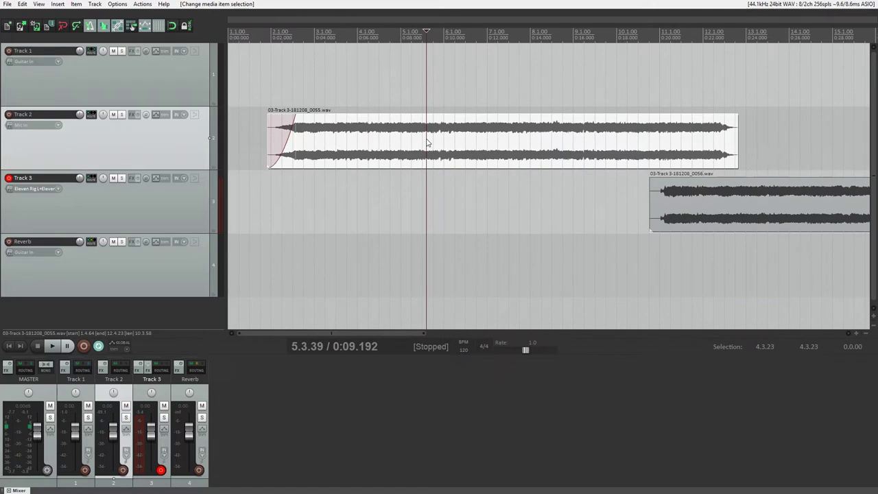
# - Split the Track 2 clip at 5.3.39, move the two pieces apart, and delete the first piece
pyautogui.press('s')
pyautogui.moveTo(458, 162); pyautogui.dragTo(488, 163)
pyautogui.moveTo(405, 164); pyautogui.dragTo(391, 165)
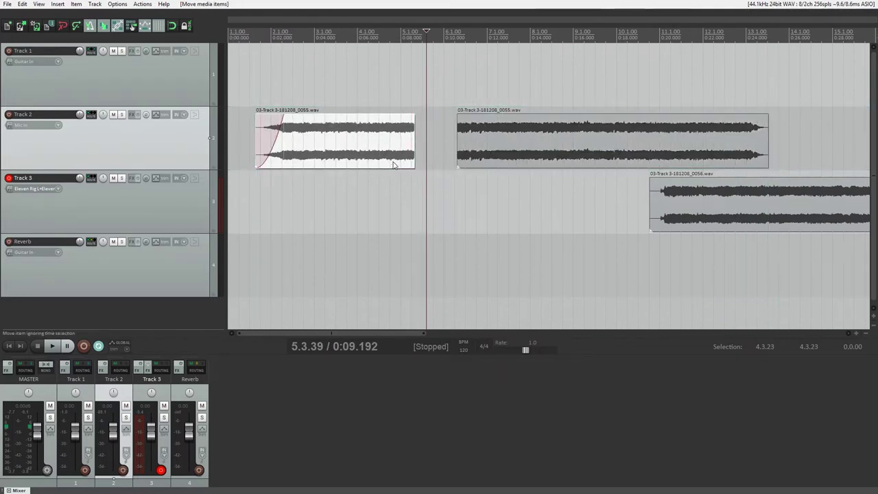
pyautogui.press('Delete')
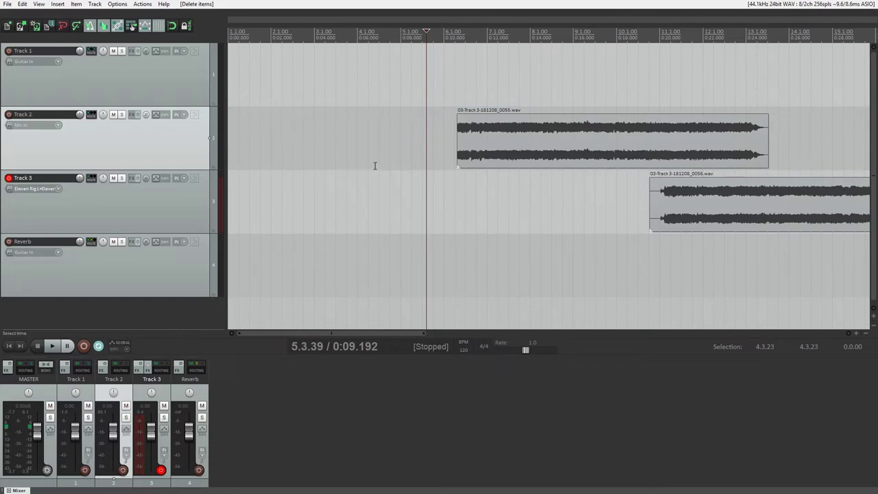
# - Copy the Track 2 clip and paste the copy further along the same track at 14.1.83
pyautogui.hotkey('ctrl', 'v')
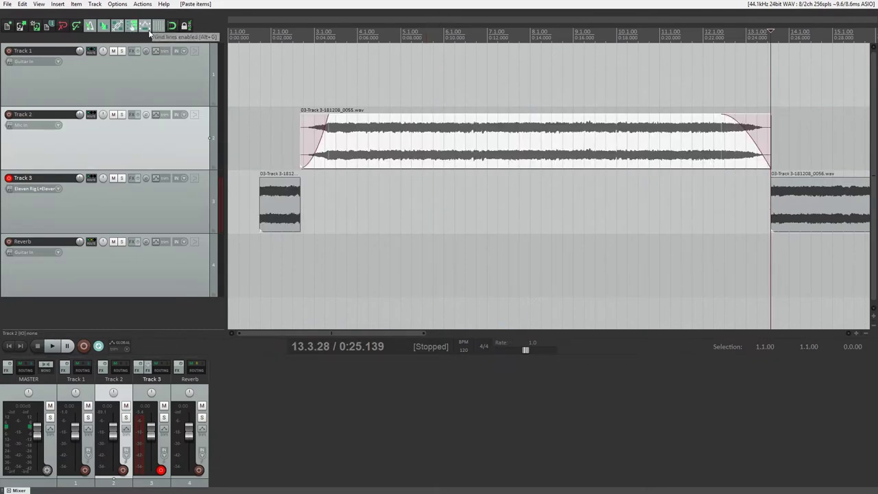
pyautogui.rightClick(378, 138)
pyautogui.click(406, 363)
pyautogui.click(800, 133)
pyautogui.rightClick(800, 133)
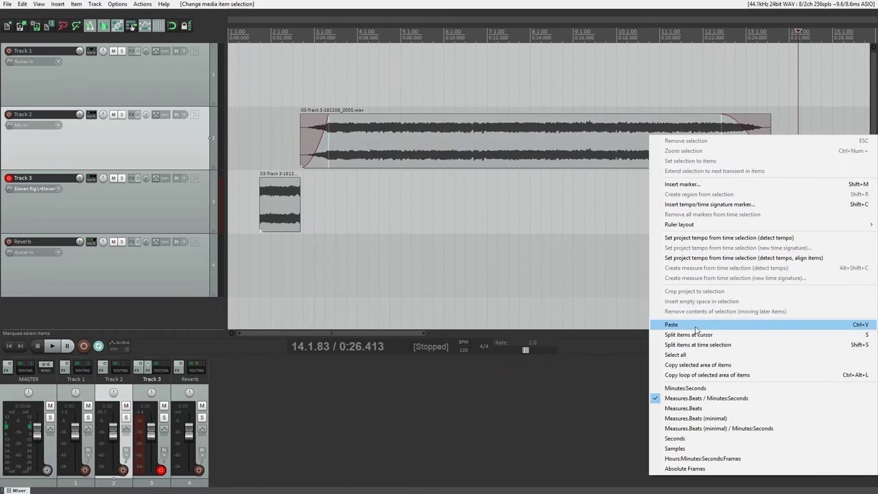
pyautogui.click(696, 326)
pyautogui.moveTo(397, 333); pyautogui.dragTo(282, 311)
pyautogui.click(286, 127)
pyautogui.rightClick(285, 127)
pyautogui.click(343, 384)
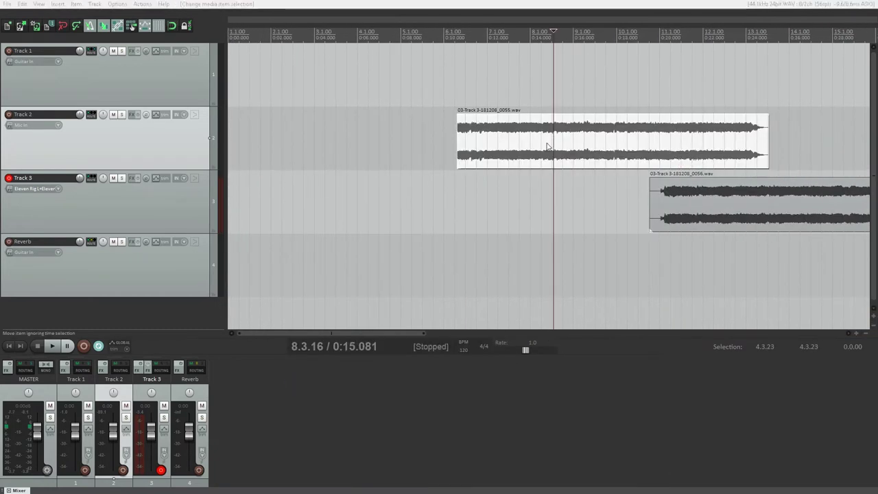
# - Nudge the position of the Track 2 clip to the right repeatedly in 10-millisecond increments
pyautogui.press('n')
pyautogui.click(355, 259)
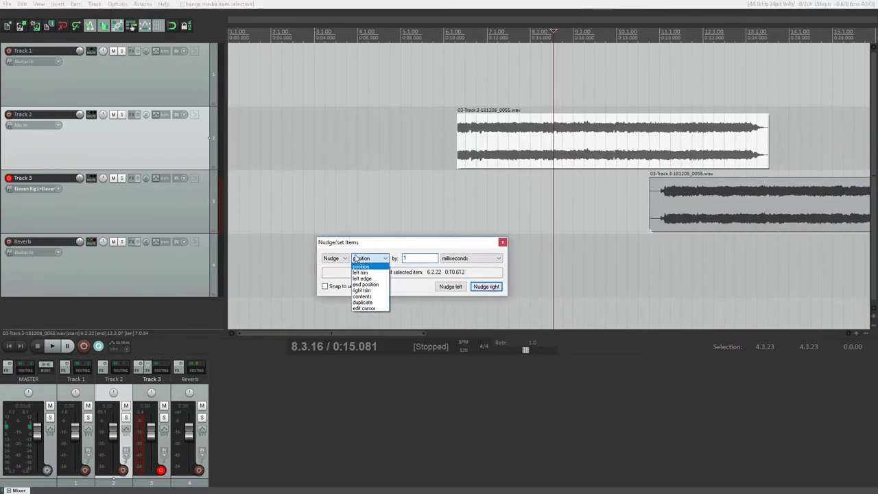
pyautogui.click(361, 267)
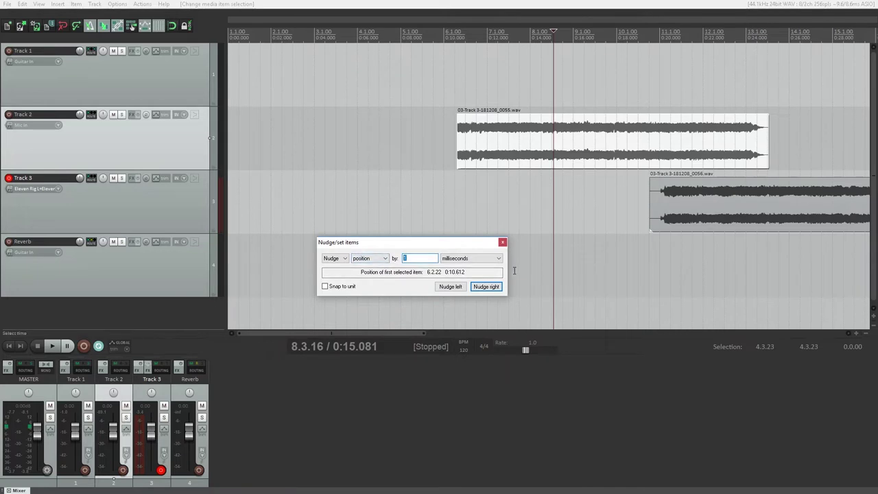
pyautogui.click(493, 286)
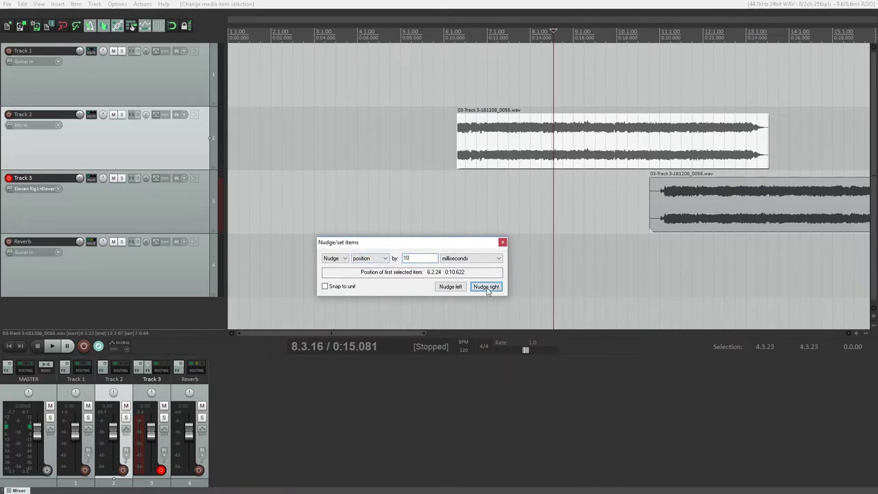
pyautogui.click(488, 287)
pyautogui.click(487, 287)
pyautogui.click(488, 287)
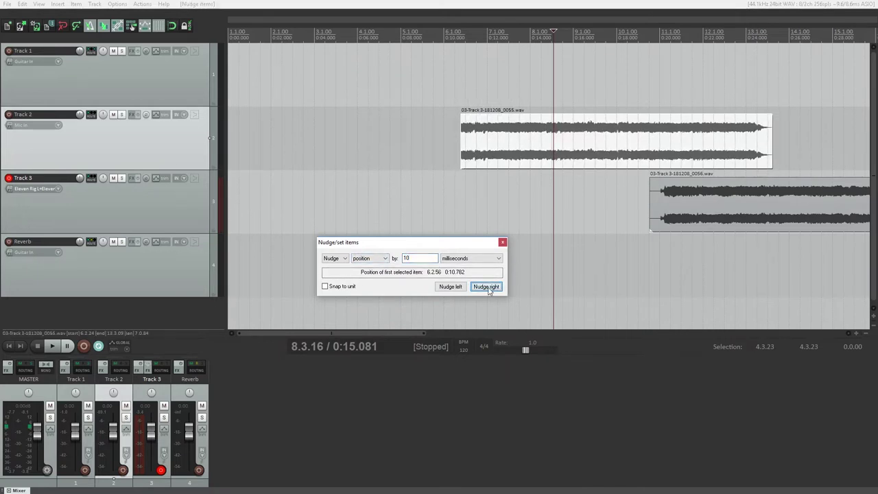
# - Continue nudging the Track 2 clip's position later in time by several 10-millisecond increments
pyautogui.click(489, 288)
pyautogui.click(490, 288)
pyautogui.click(491, 289)
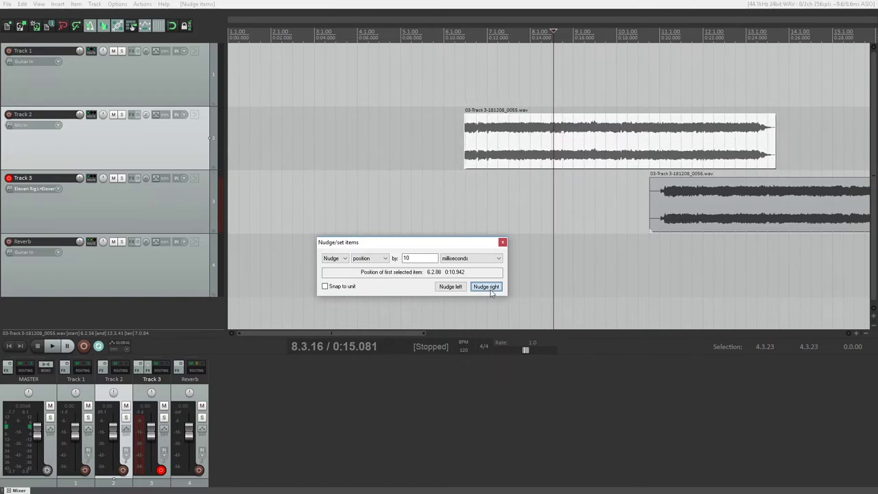
pyautogui.click(492, 289)
pyautogui.click(492, 292)
pyautogui.click(493, 292)
# - Nudge the Track 2 clip back left in 10-millisecond increments and open the choice of nudge attributes
pyautogui.click(460, 287)
pyautogui.click(460, 286)
pyautogui.click(461, 287)
pyautogui.click(463, 286)
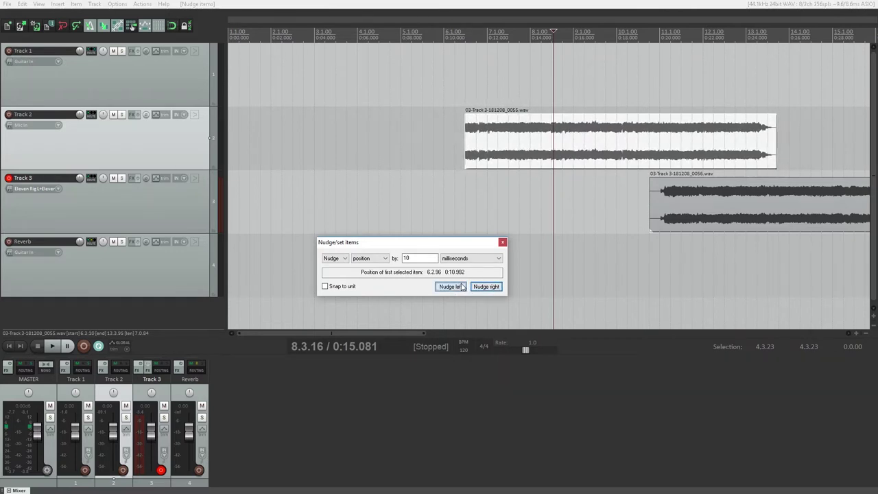
pyautogui.click(462, 287)
pyautogui.click(356, 259)
pyautogui.click(362, 277)
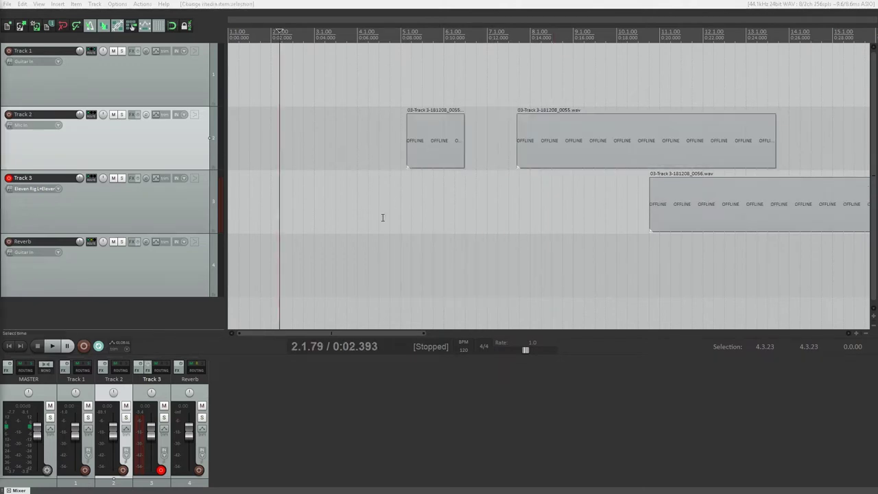
# - Move the short Track 2 piece up against the longer one and try to heal the split between them
pyautogui.click(382, 218)
pyautogui.moveTo(448, 161)
pyautogui.mouseDown()
pyautogui.moveTo(497, 161)
pyautogui.moveTo(498, 152)
pyautogui.mouseUp()
pyautogui.moveTo(494, 92); pyautogui.dragTo(536, 121)
pyautogui.click(542, 138)
pyautogui.keyDown('ctrl'); pyautogui.click(489, 141); pyautogui.keyUp('ctrl')
pyautogui.rightClick(481, 138)
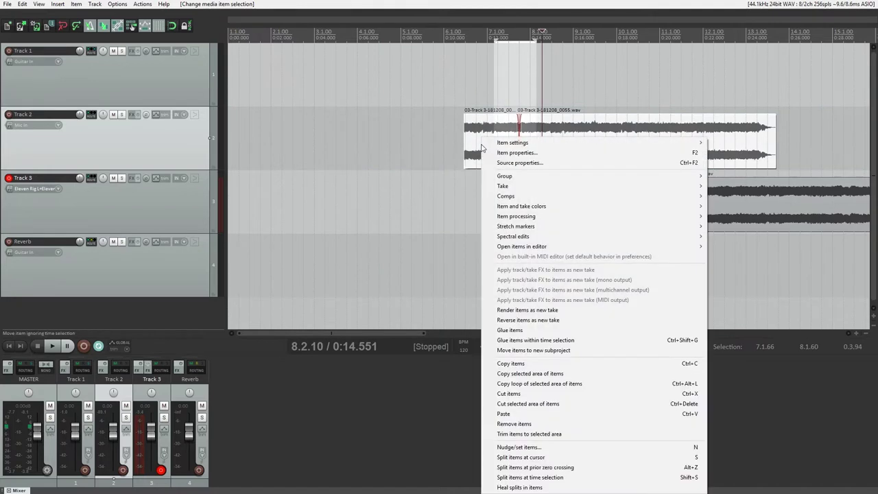
pyautogui.click(535, 486)
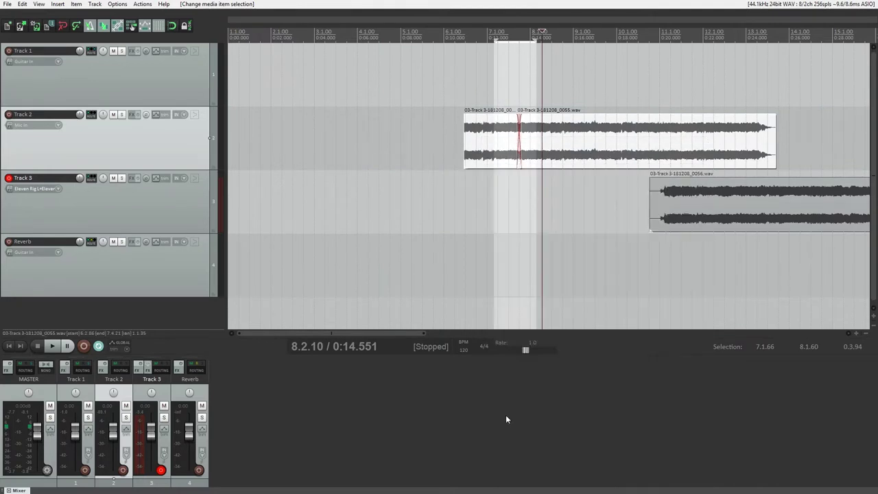
# - Reposition the two Track 2 pieces edge to edge and heal the split between them
pyautogui.click(487, 149)
pyautogui.moveTo(498, 149); pyautogui.dragTo(485, 155)
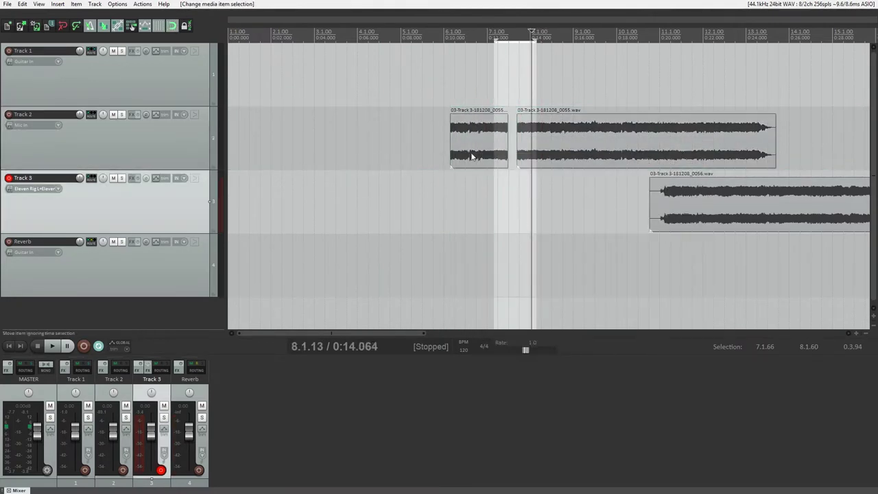
pyautogui.moveTo(471, 153); pyautogui.dragTo(477, 153)
pyautogui.moveTo(573, 145)
pyautogui.mouseDown()
pyautogui.moveTo(594, 148)
pyautogui.moveTo(486, 150)
pyautogui.mouseUp()
pyautogui.click(498, 147)
pyautogui.keyDown('ctrl'); pyautogui.click(564, 145); pyautogui.keyUp('ctrl')
pyautogui.rightClick(562, 150)
pyautogui.click(602, 487)
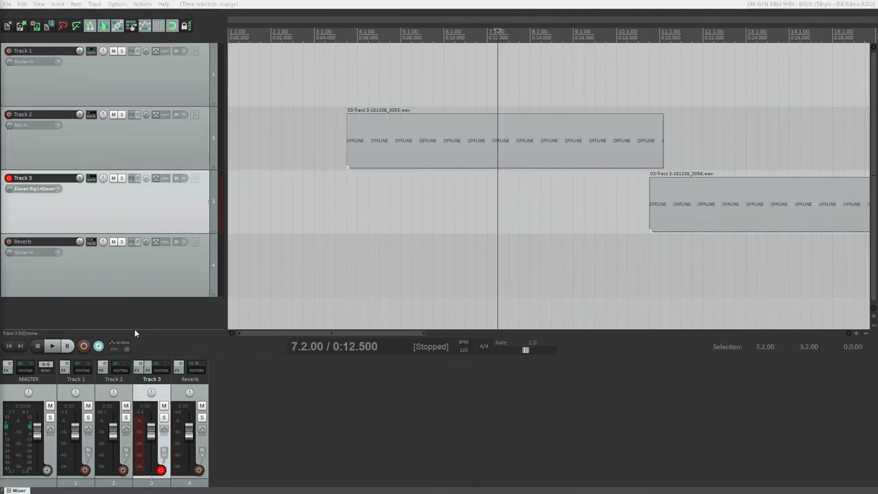
# - Select the clips on Track 2 and Track 3 and group them
pyautogui.click(136, 330)
pyautogui.click(530, 138)
pyautogui.keyDown('ctrl'); pyautogui.click(733, 207); pyautogui.keyUp('ctrl')
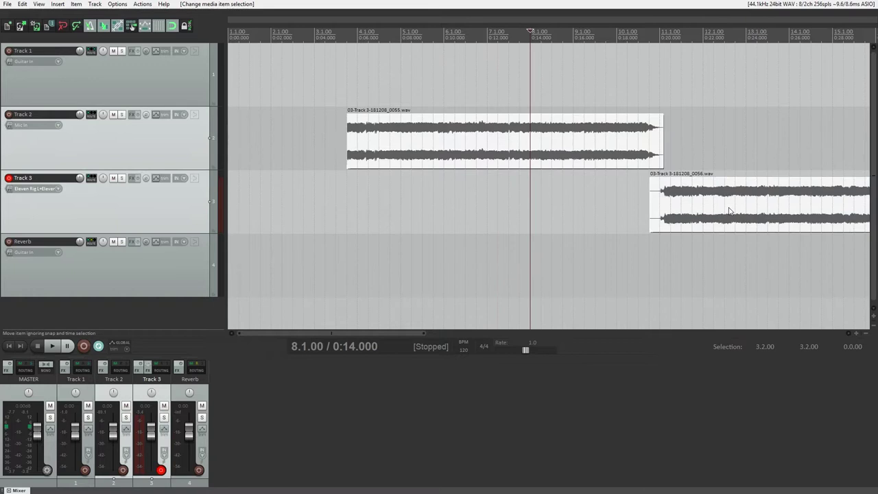
pyautogui.rightClick(734, 207)
pyautogui.moveTo(733, 208)
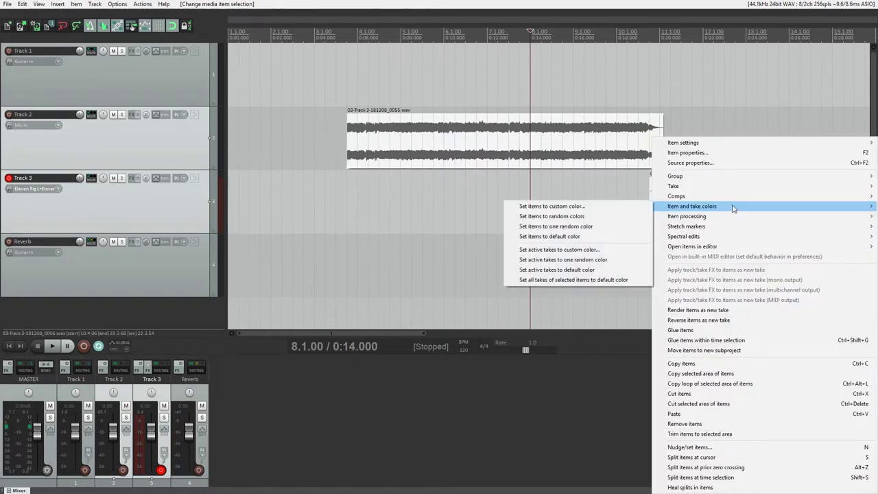
pyautogui.moveTo(682, 176)
pyautogui.click(643, 176)
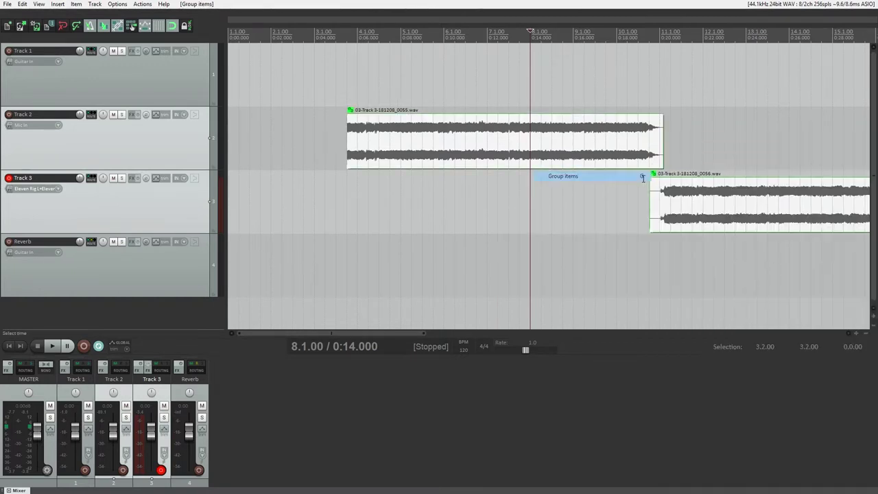
# - Trim the start of the grouped clips, move them earlier together, and adjust their end edges as a group
pyautogui.moveTo(347, 146)
pyautogui.mouseDown()
pyautogui.moveTo(378, 141)
pyautogui.moveTo(345, 142)
pyautogui.moveTo(357, 142)
pyautogui.mouseUp()
pyautogui.moveTo(721, 209); pyautogui.dragTo(599, 204)
pyautogui.moveTo(424, 335); pyautogui.dragTo(651, 318)
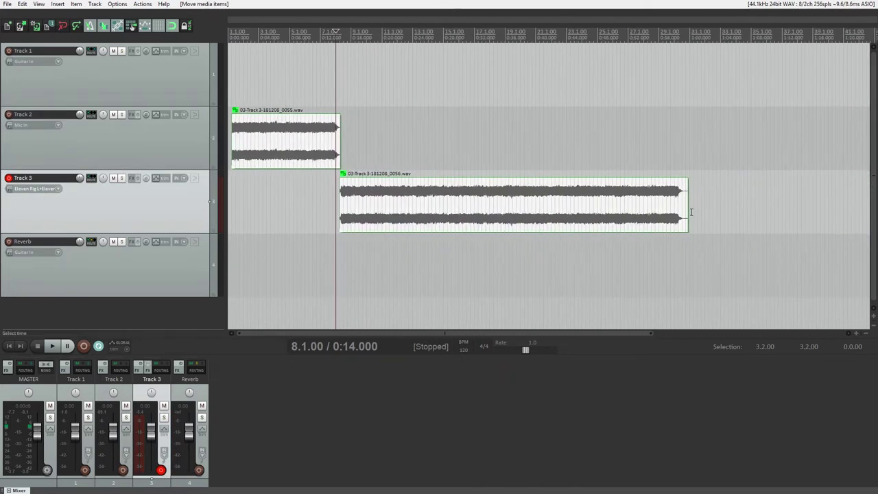
pyautogui.moveTo(689, 211); pyautogui.dragTo(432, 199)
pyautogui.moveTo(280, 156); pyautogui.dragTo(405, 149)
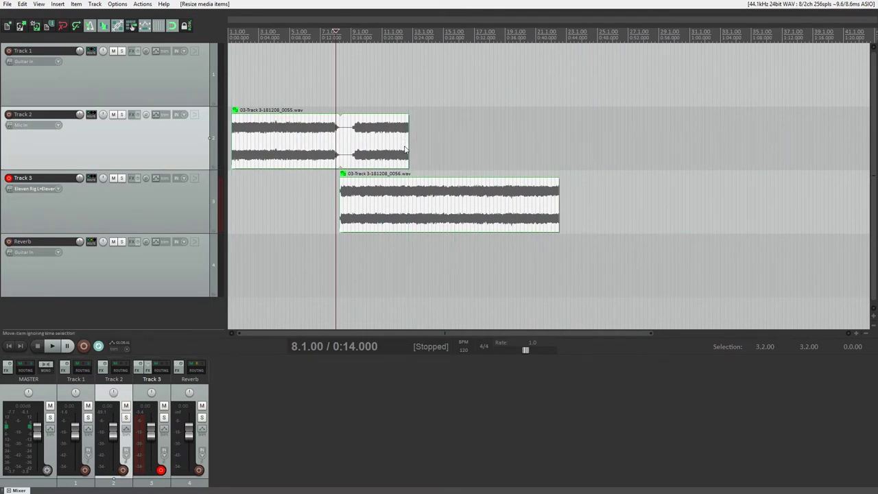
# - Remove the Track 2 and Track 3 clips from their group
pyautogui.rightClick(365, 178)
pyautogui.moveTo(409, 176)
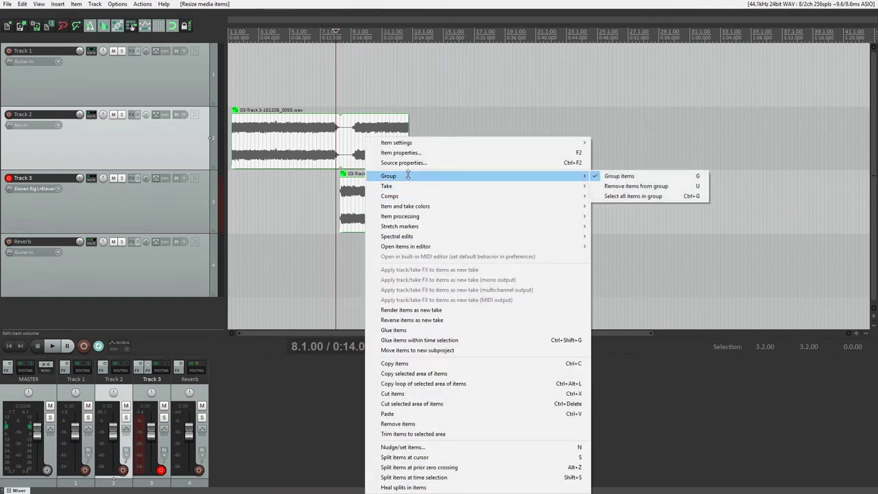
pyautogui.click(642, 186)
# - Lock the Track 2 clip through its item settings and try to move it
pyautogui.click(287, 136)
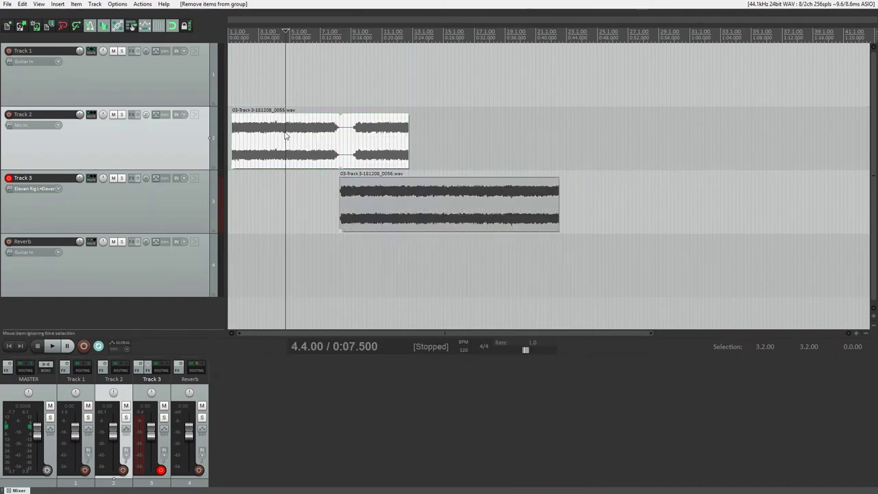
pyautogui.rightClick(294, 147)
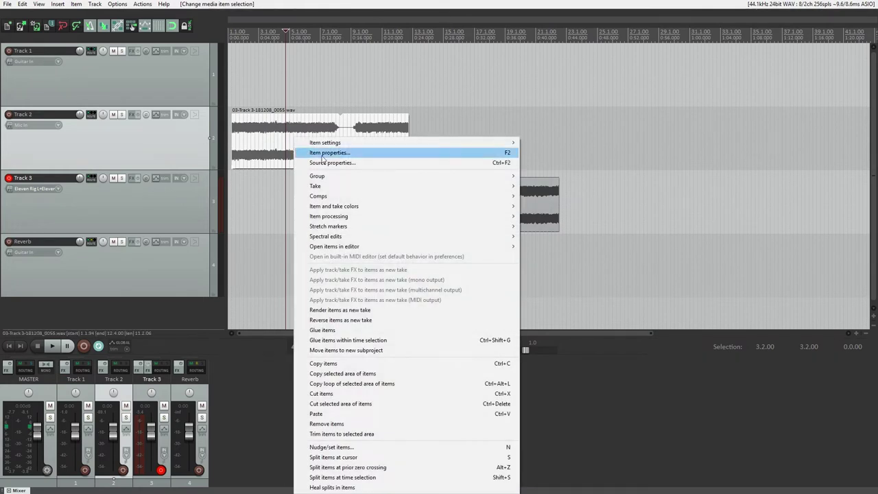
pyautogui.moveTo(380, 209)
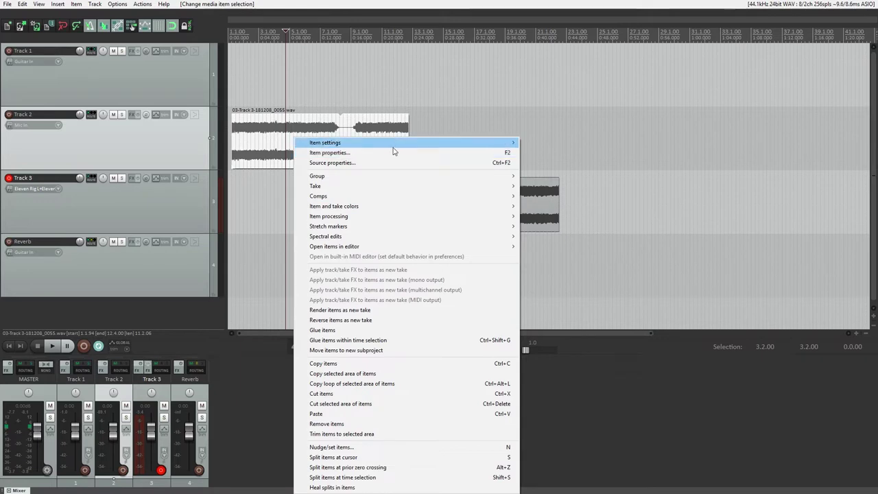
pyautogui.moveTo(393, 146)
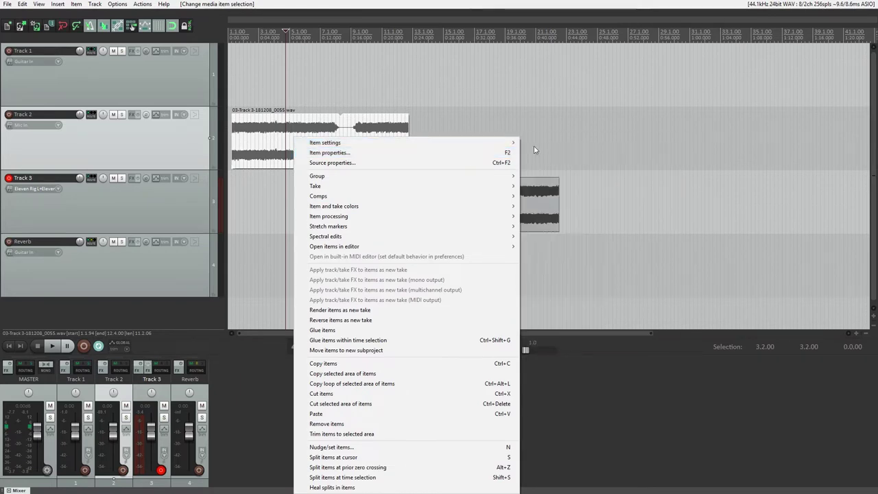
pyautogui.click(545, 173)
pyautogui.moveTo(325, 142); pyautogui.dragTo(399, 122)
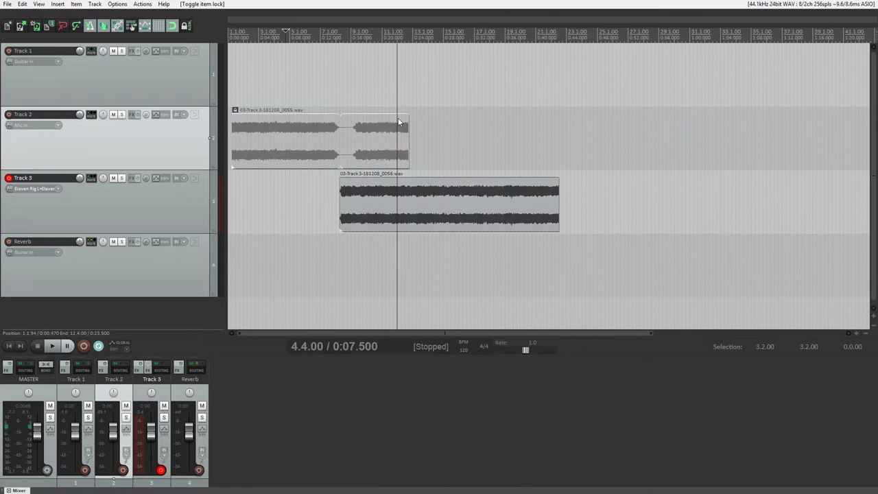
pyautogui.click(262, 137)
pyautogui.click(270, 179)
pyautogui.moveTo(280, 153); pyautogui.dragTo(296, 179)
pyautogui.click(333, 135)
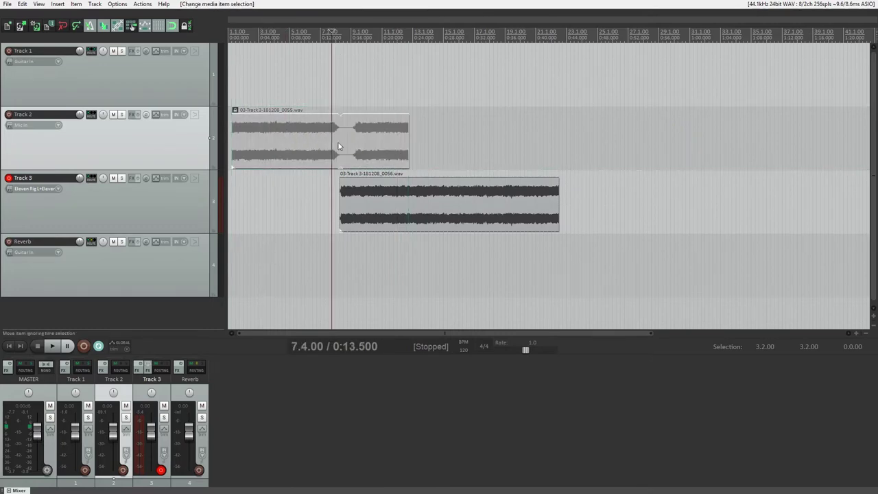
# - Unlock the Track 2 clip and move it so it starts at 2.1.00
pyautogui.rightClick(335, 135)
pyautogui.moveTo(350, 142)
pyautogui.click(603, 168)
pyautogui.moveTo(342, 140); pyautogui.dragTo(339, 158)
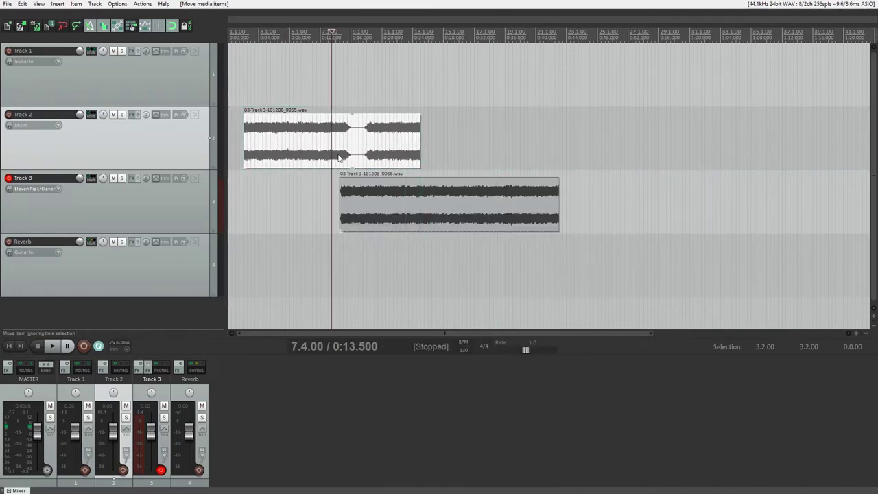
# - In the Track 2 clip's properties, set the playback rate to 1.25 and pitch adjust to -2 semitones, with inverted phase and reversed source
pyautogui.click(348, 131)
pyautogui.rightClick(348, 132)
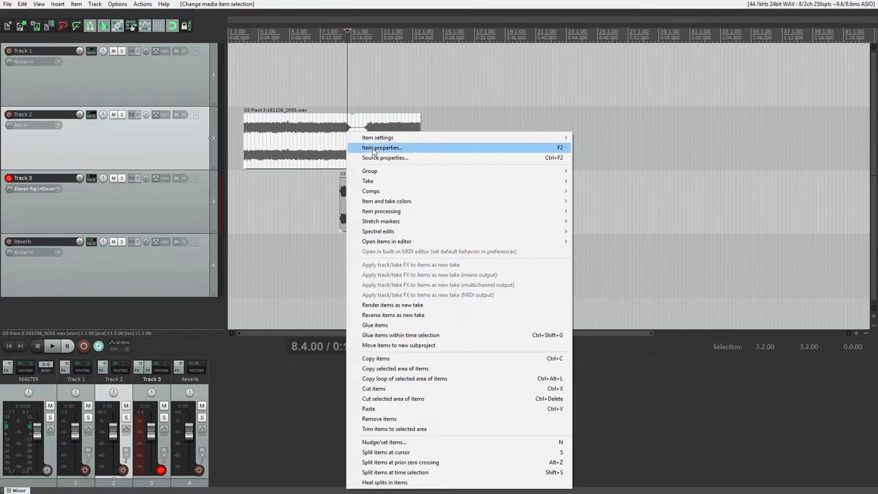
pyautogui.click(373, 148)
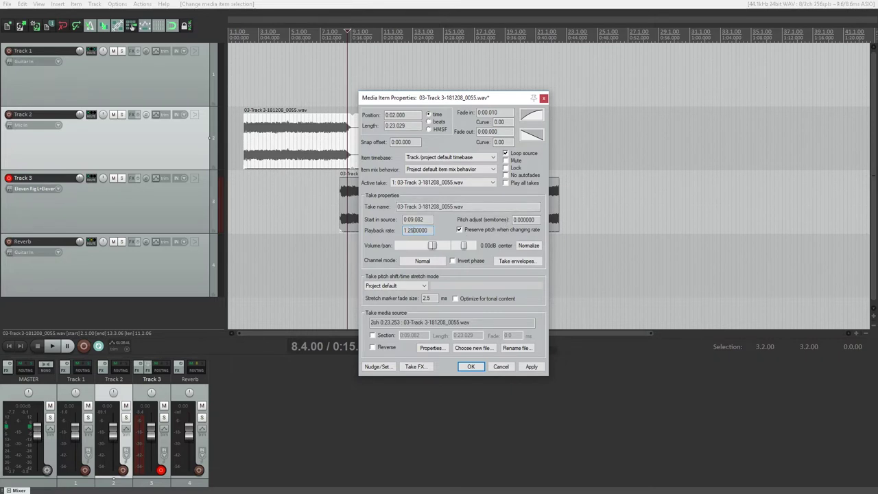
pyautogui.moveTo(518, 220); pyautogui.dragTo(447, 229)
pyautogui.write('-2')
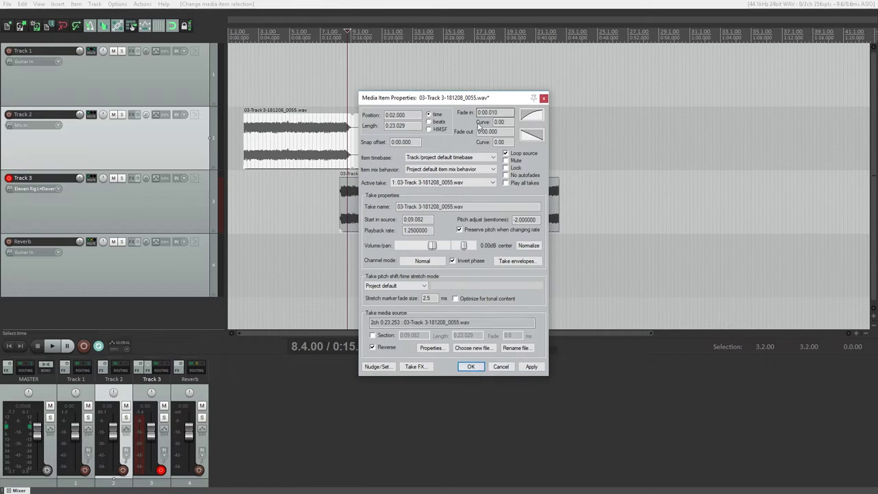
pyautogui.click(468, 365)
pyautogui.click(240, 167)
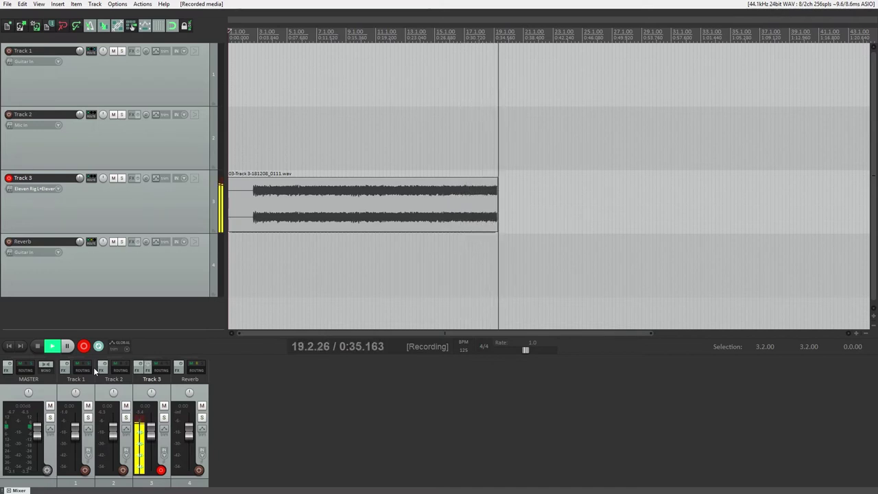
# - Stop recording the second take on Track 3 and save all recorded files
pyautogui.press('space')
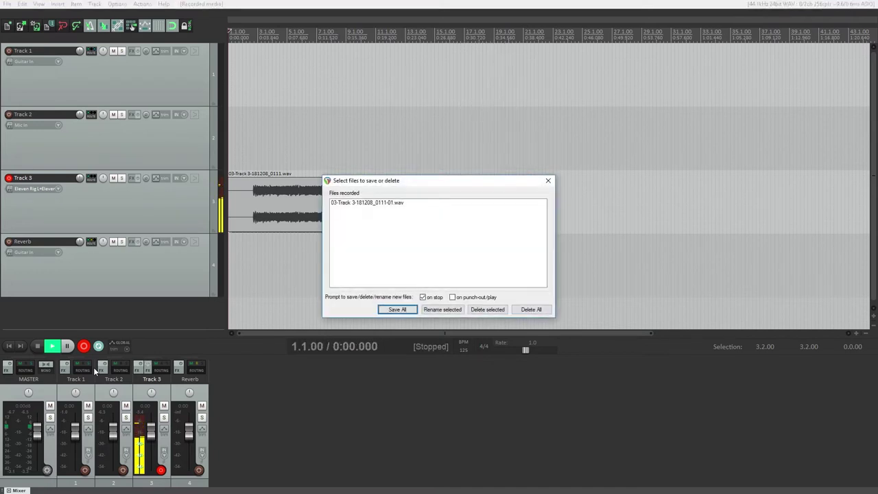
pyautogui.click(395, 309)
pyautogui.hotkey('alt', 'Tab')
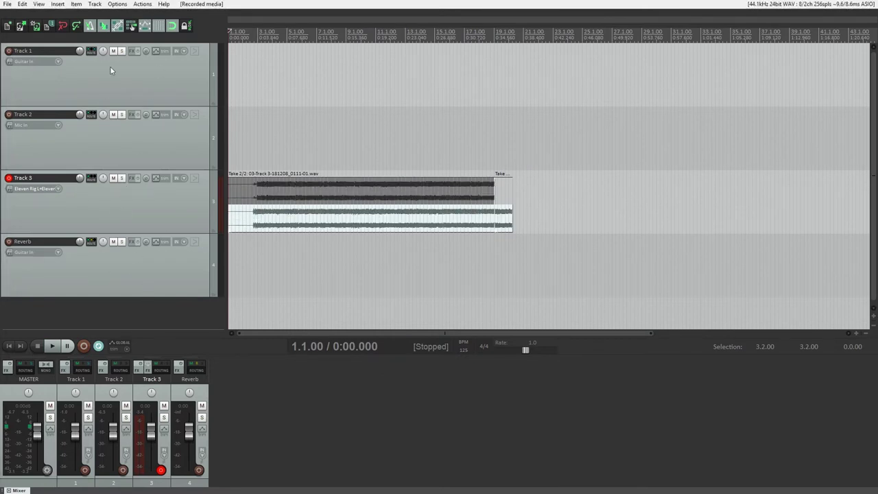
# - Review the options for new recordings that overlap existing media items
pyautogui.click(116, 4)
pyautogui.moveTo(155, 48)
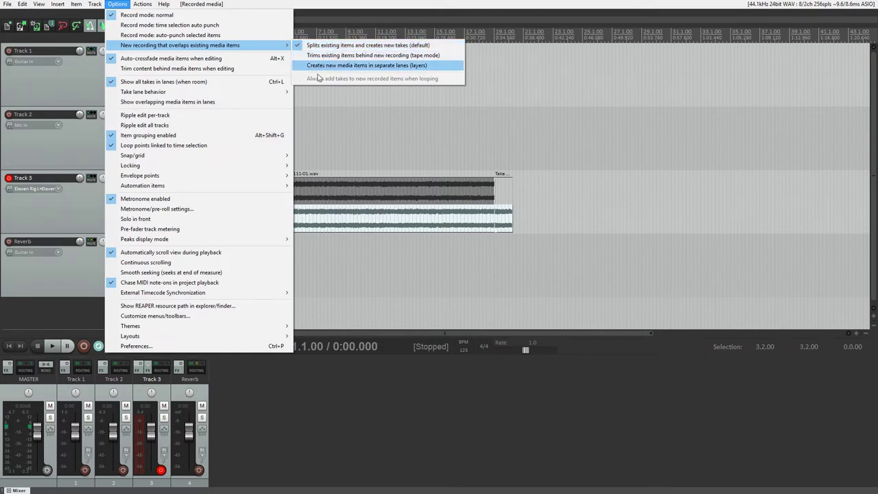
pyautogui.click(56, 315)
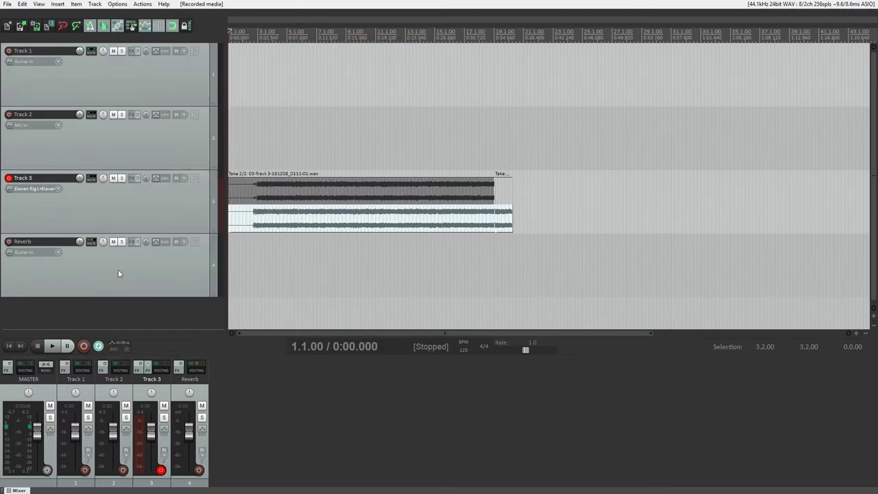
# - Make take 1 the active take of the Track 3 item
pyautogui.click(249, 192)
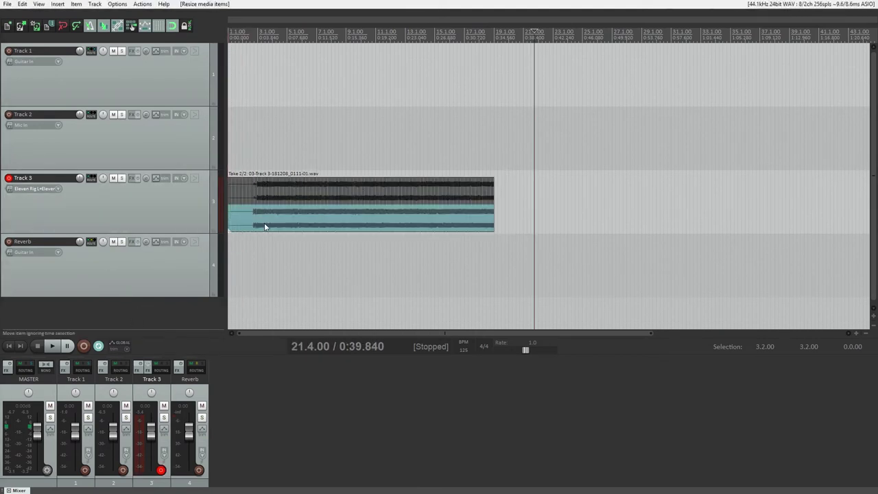
pyautogui.click(255, 195)
pyautogui.click(245, 198)
# - Explode all takes of the Track 3 item to new tracks and shorten the end of the second exploded take
pyautogui.rightClick(245, 198)
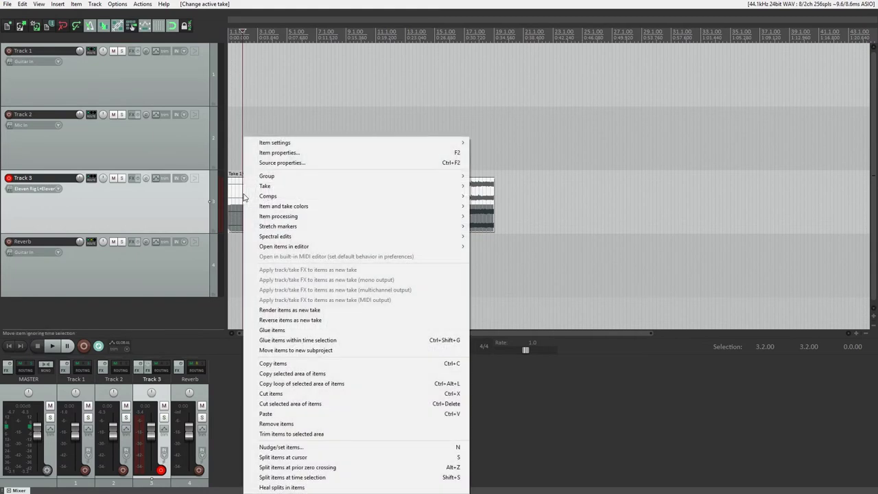
pyautogui.moveTo(297, 187)
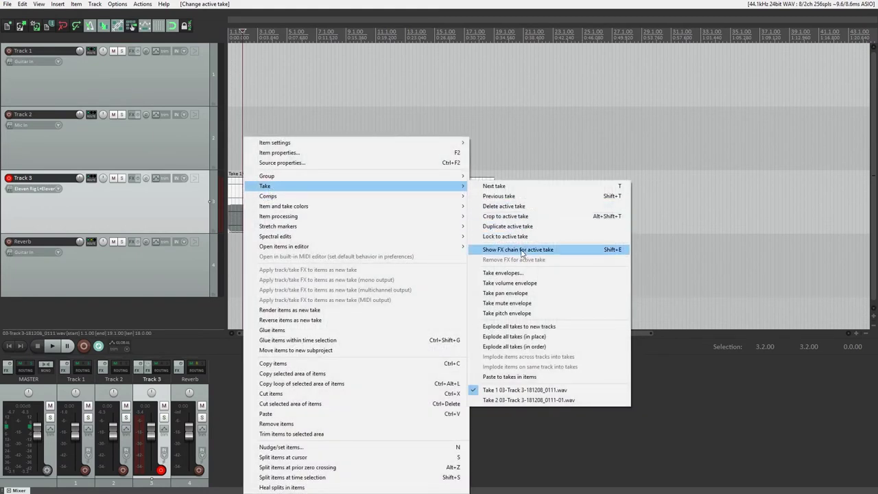
pyautogui.click(523, 328)
pyautogui.click(461, 310)
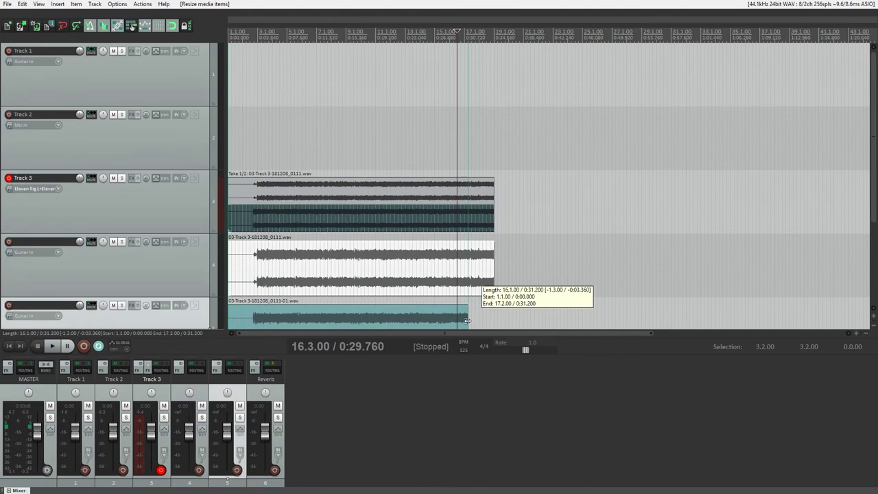
pyautogui.moveTo(872, 199); pyautogui.dragTo(872, 245)
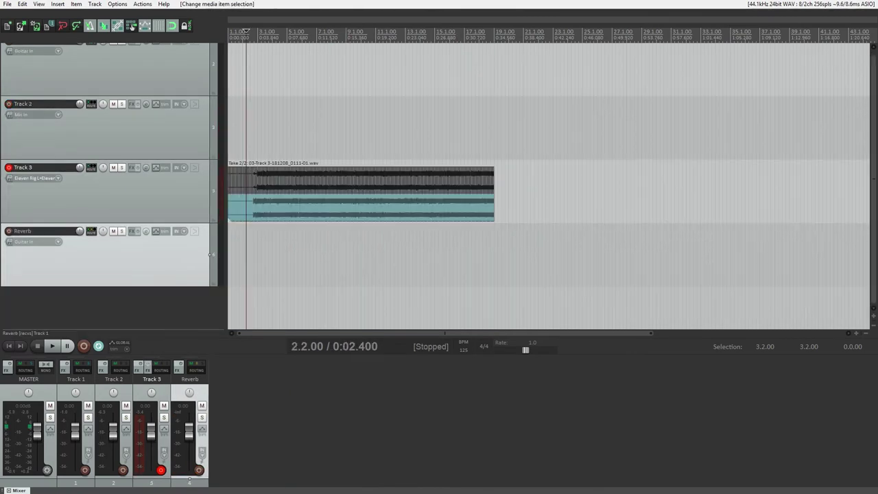
# - Split the Track 3 item at 6.1.00 and again further along, making take 1 active in the piece between
pyautogui.click(300, 204)
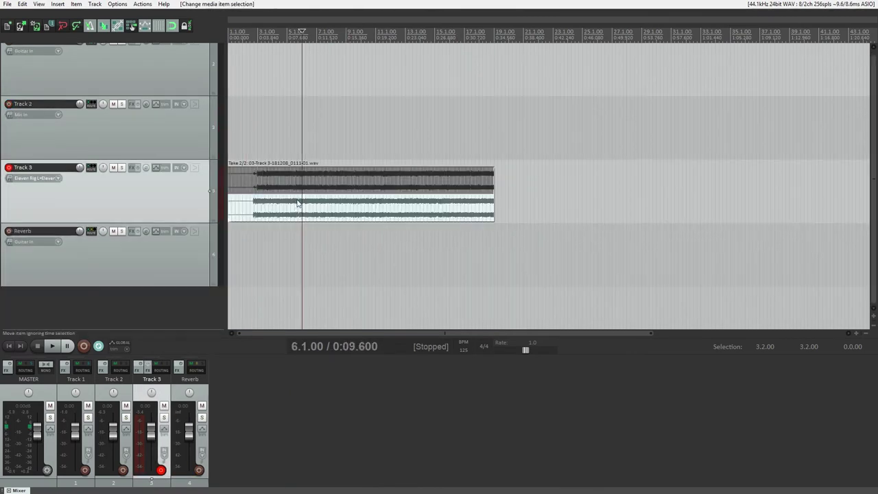
pyautogui.press('s')
pyautogui.click(350, 182)
pyautogui.press('s')
# - Split the Track 3 item at two more points, then shift the third split earlier and the fourth split later
pyautogui.click(401, 206)
pyautogui.press('s')
pyautogui.click(447, 206)
pyautogui.press('s')
pyautogui.moveTo(402, 206); pyautogui.dragTo(391, 206)
pyautogui.moveTo(446, 205); pyautogui.dragTo(454, 206)
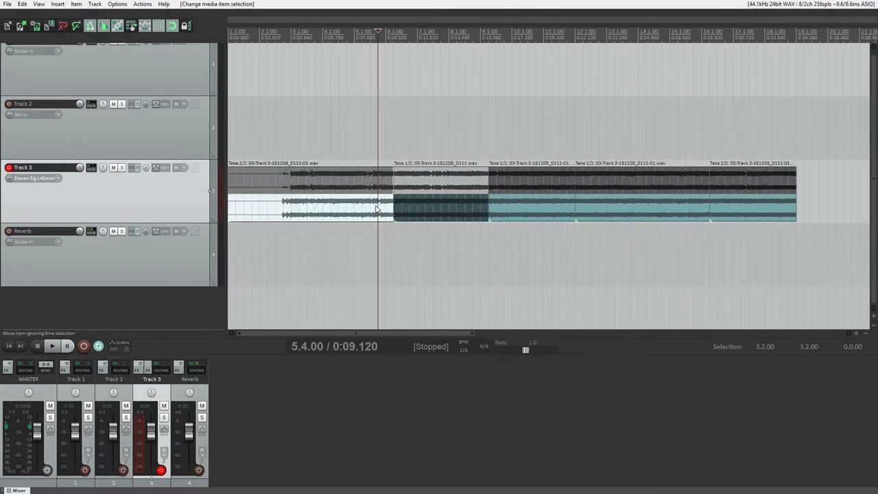
# - Crossfade the take 1 piece of Track 3 with both neighbouring pieces by overlapping their edges
pyautogui.click(403, 207)
pyautogui.moveTo(404, 206); pyautogui.dragTo(378, 206)
pyautogui.moveTo(488, 205); pyautogui.dragTo(497, 185)
pyautogui.moveTo(489, 182); pyautogui.dragTo(512, 181)
# - Make take 1 active in the fourth Track 3 piece and crossfade that piece with its neighbours
pyautogui.click(583, 182)
pyautogui.moveTo(576, 182); pyautogui.dragTo(569, 179)
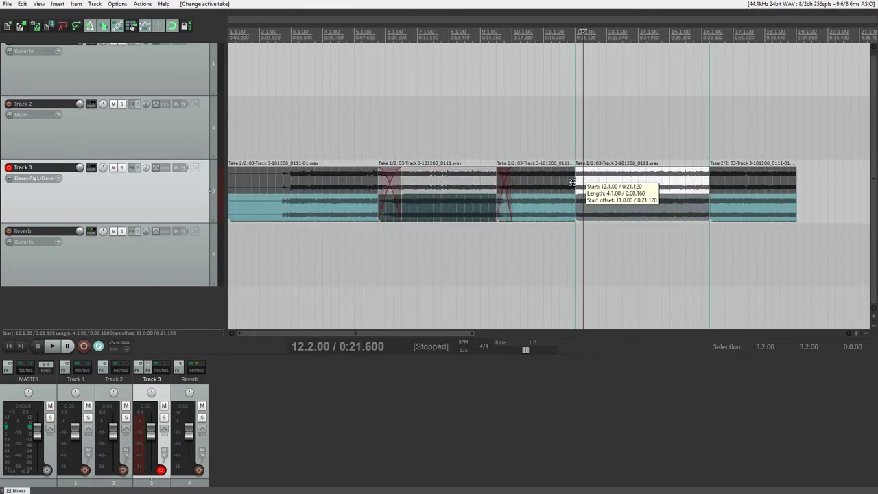
pyautogui.click(572, 182)
pyautogui.click(582, 205)
pyautogui.click(594, 229)
pyautogui.click(581, 205)
pyautogui.click(560, 180)
pyautogui.click(582, 181)
pyautogui.click(637, 180)
pyautogui.moveTo(710, 180); pyautogui.dragTo(701, 180)
pyautogui.click(488, 237)
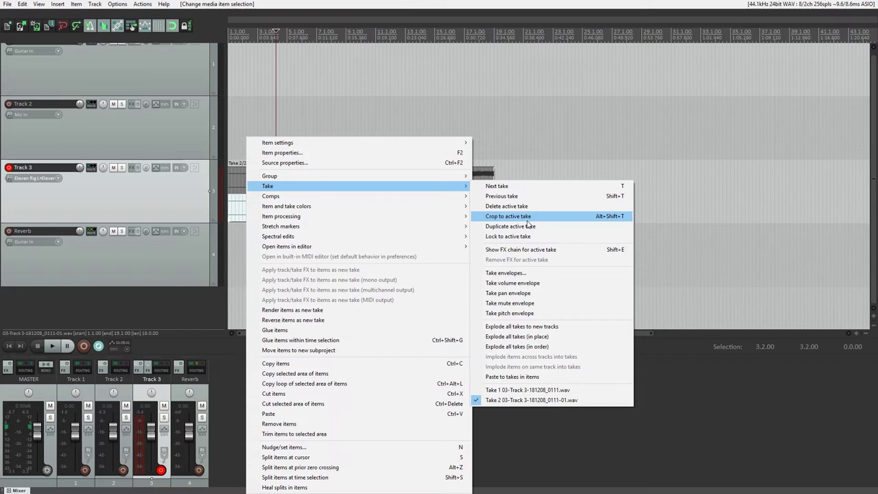
# - Toggle playing all takes for the unsplit Track 3 item and audition it
pyautogui.moveTo(295, 142)
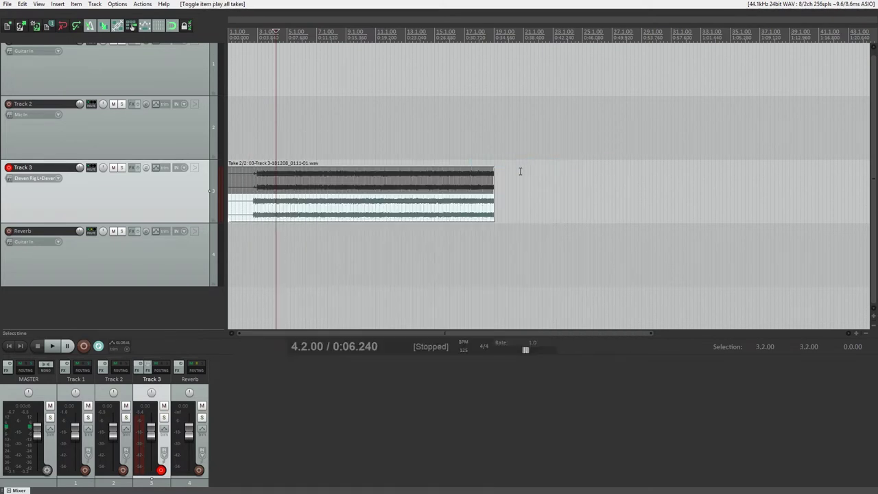
pyautogui.press('space')
pyautogui.click(216, 229)
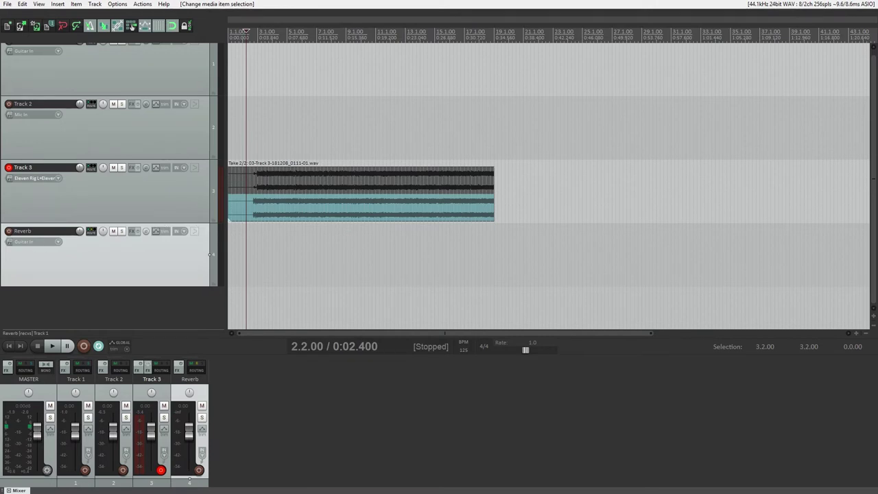
# - Split the Track 3 item at 6.1.00 and three further points up to 15.4.00, making take 1 active in the second piece
pyautogui.click(298, 201)
pyautogui.press('s')
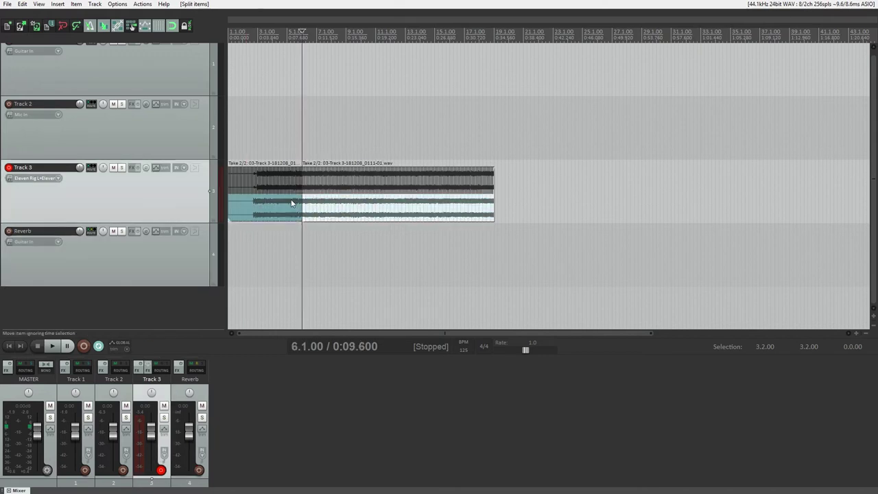
pyautogui.click(350, 190)
pyautogui.press('s')
pyautogui.click(405, 204)
pyautogui.press('s')
pyautogui.click(446, 203)
pyautogui.press('s')
# - Move the third split of the Track 3 item earlier and the first and fourth splits later
pyautogui.moveTo(402, 203); pyautogui.dragTo(391, 204)
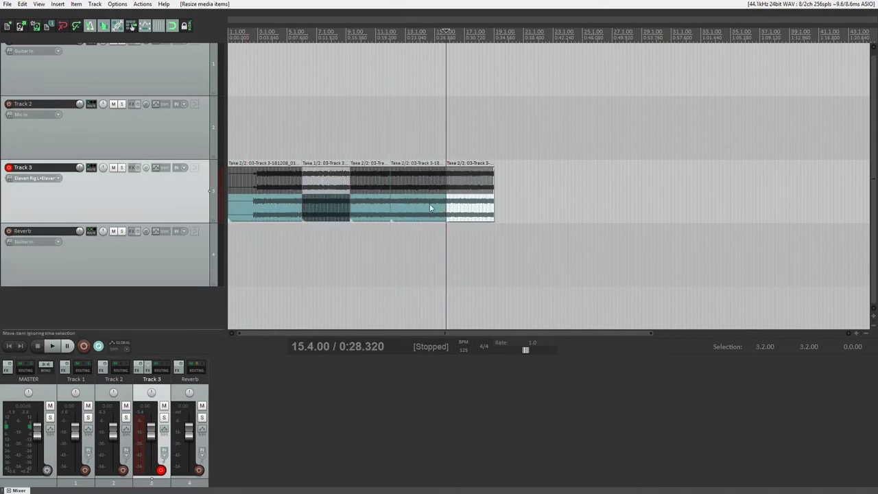
pyautogui.moveTo(446, 211); pyautogui.dragTo(454, 213)
pyautogui.moveTo(302, 183); pyautogui.dragTo(304, 204)
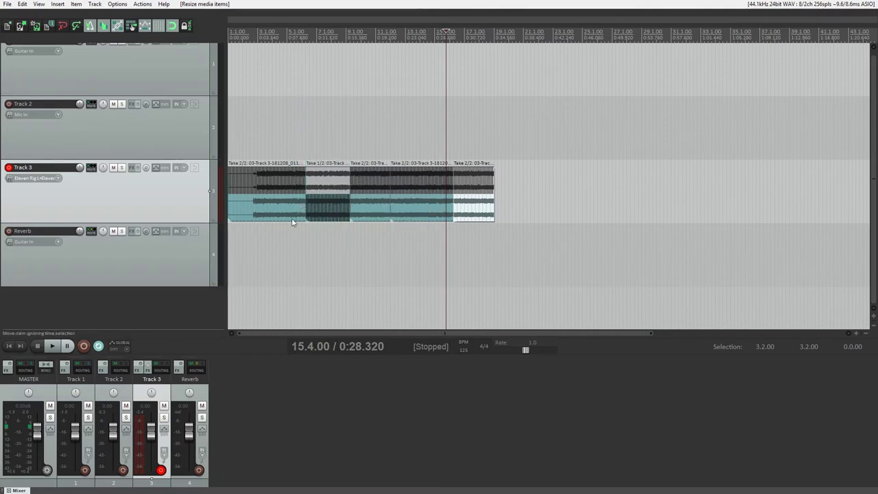
# - Extend the second piece's start earlier to 5.4.00 and overlap its end with the third piece, creating crossfades
pyautogui.moveTo(651, 333); pyautogui.dragTo(472, 320)
pyautogui.click(379, 210)
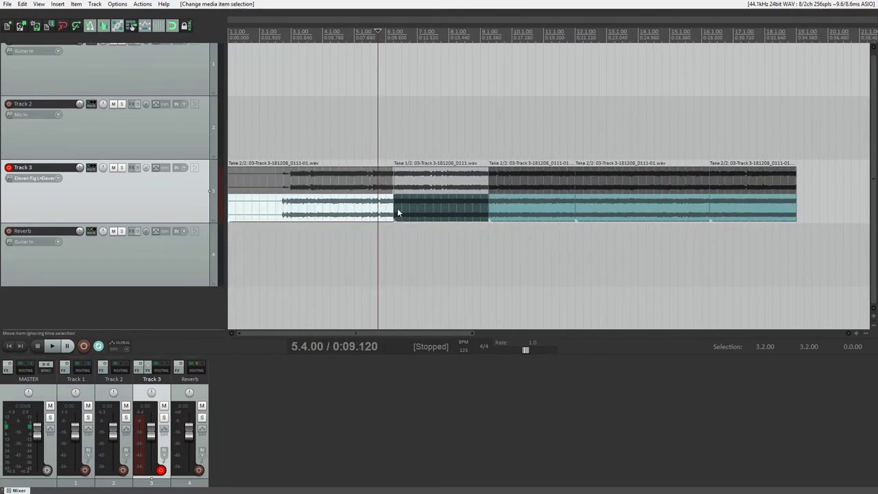
pyautogui.moveTo(396, 209); pyautogui.dragTo(381, 184)
pyautogui.click(408, 190)
pyautogui.moveTo(488, 204); pyautogui.dragTo(511, 181)
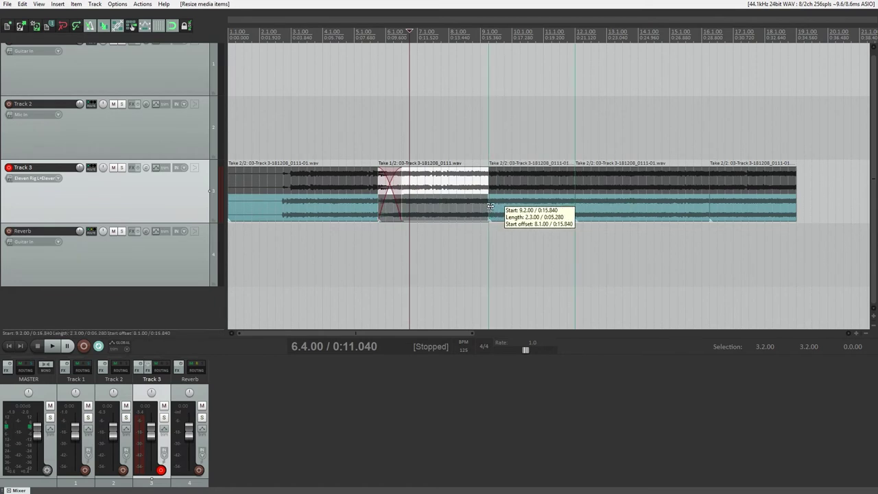
pyautogui.click(488, 189)
# - Make take 1 active in the third and fourth pieces and crossfade the fourth piece with both neighbours
pyautogui.click(584, 190)
pyautogui.moveTo(577, 185)
pyautogui.mouseDown()
pyautogui.moveTo(568, 184)
pyautogui.moveTo(575, 209)
pyautogui.moveTo(584, 195)
pyautogui.moveTo(560, 196)
pyautogui.moveTo(584, 196)
pyautogui.moveTo(568, 195)
pyautogui.mouseUp()
pyautogui.click(568, 186)
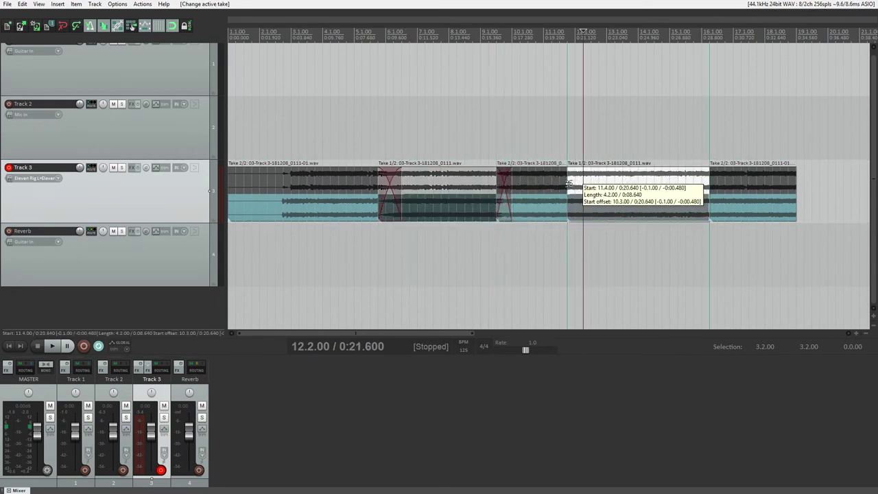
pyautogui.click(592, 186)
pyautogui.click(583, 206)
pyautogui.click(594, 229)
pyautogui.moveTo(710, 196); pyautogui.dragTo(703, 195)
pyautogui.click(488, 241)
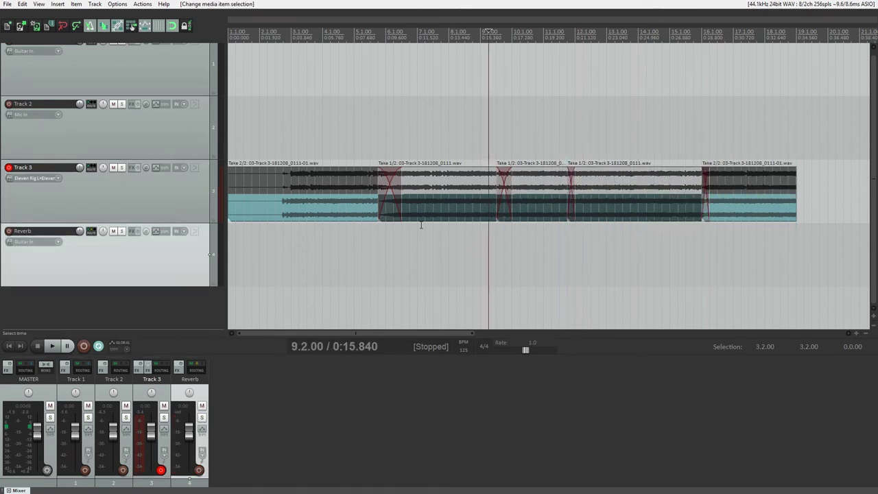
# - Alternate the active takes: take 1 in the first, third and fifth pieces, take 2 in the second and fourth
pyautogui.click(553, 199)
pyautogui.click(829, 246)
pyautogui.click(747, 191)
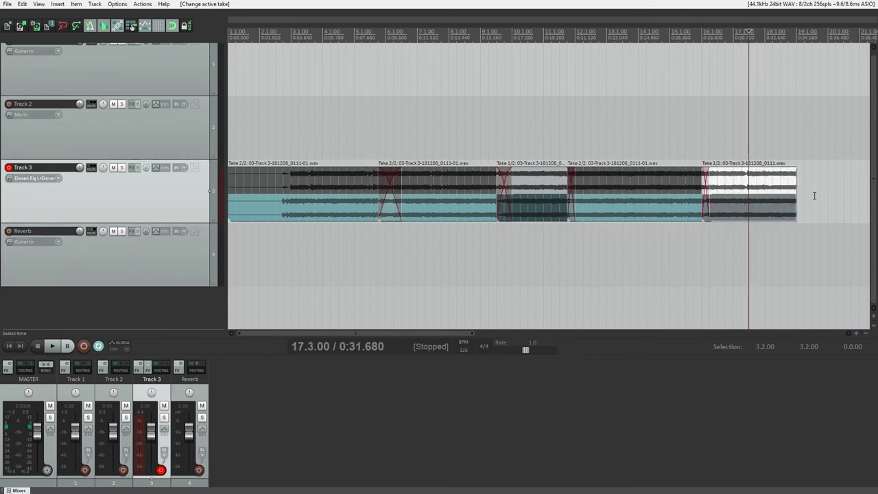
pyautogui.click(813, 196)
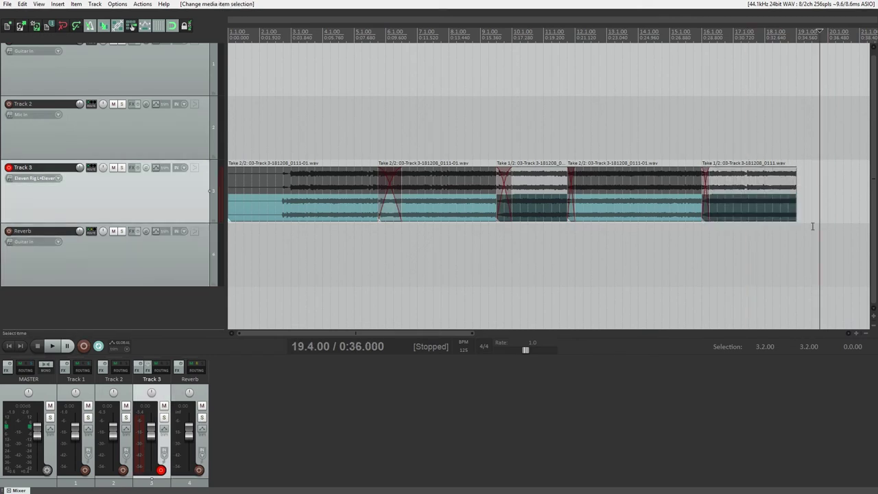
pyautogui.click(276, 175)
pyautogui.click(425, 274)
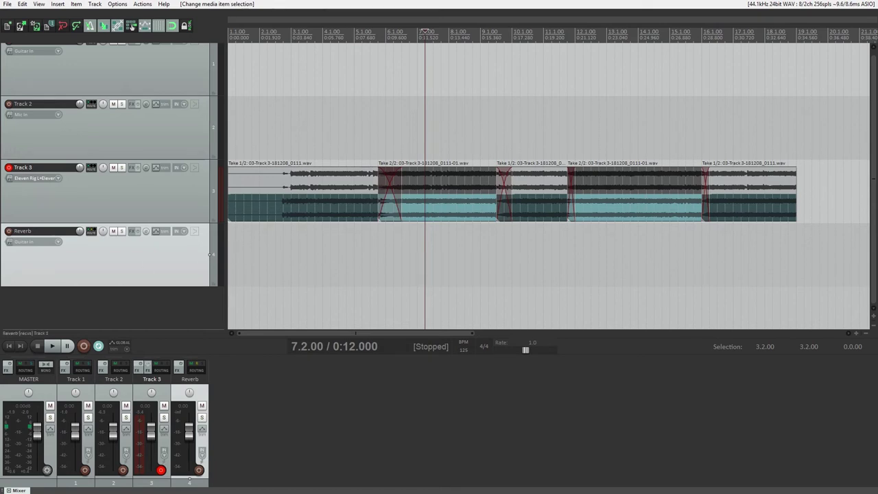
# - Reset all takes of the Track 3 pieces to the default color and set their active takes to custom red
pyautogui.hotkey('alt', 'Tab')
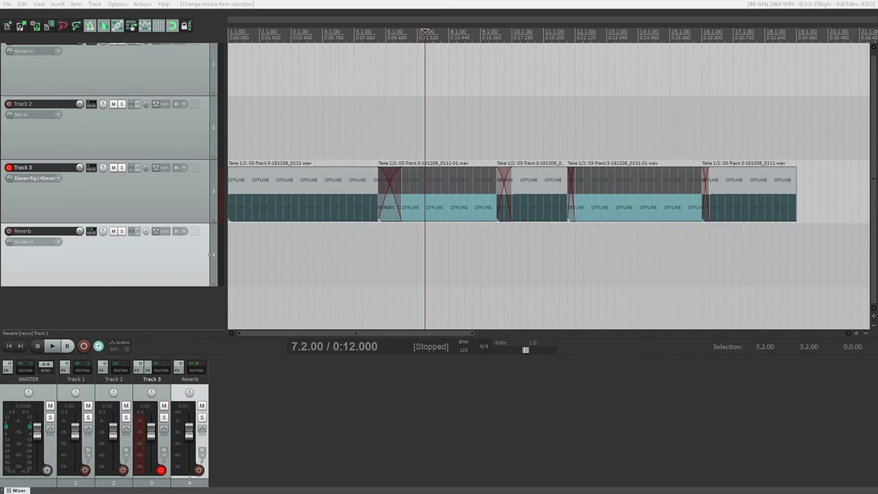
pyautogui.click(580, 280)
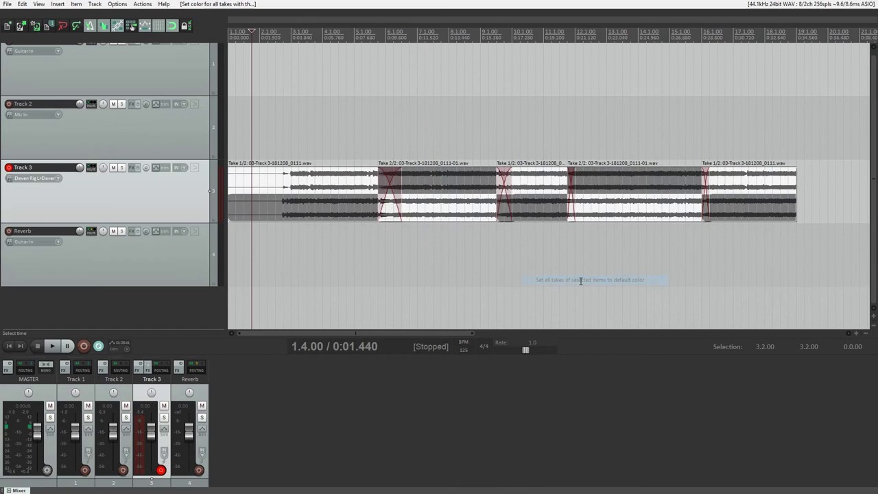
pyautogui.rightClick(330, 215)
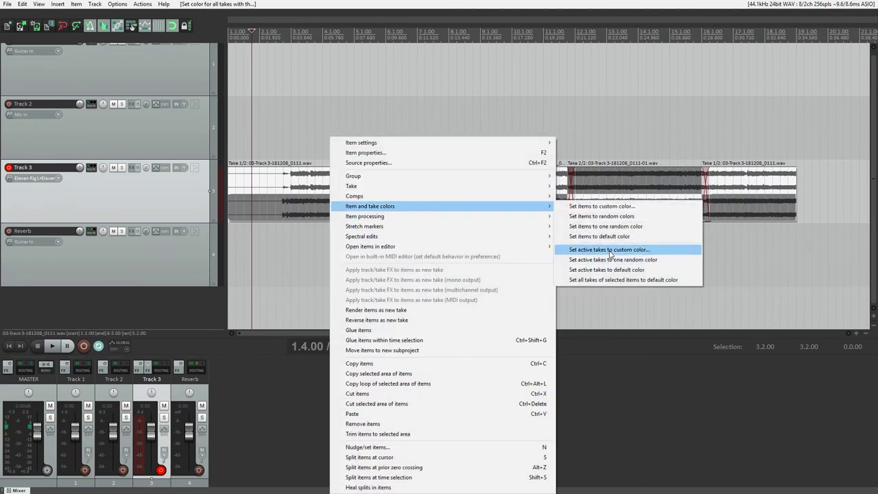
pyautogui.click(610, 251)
pyautogui.click(295, 123)
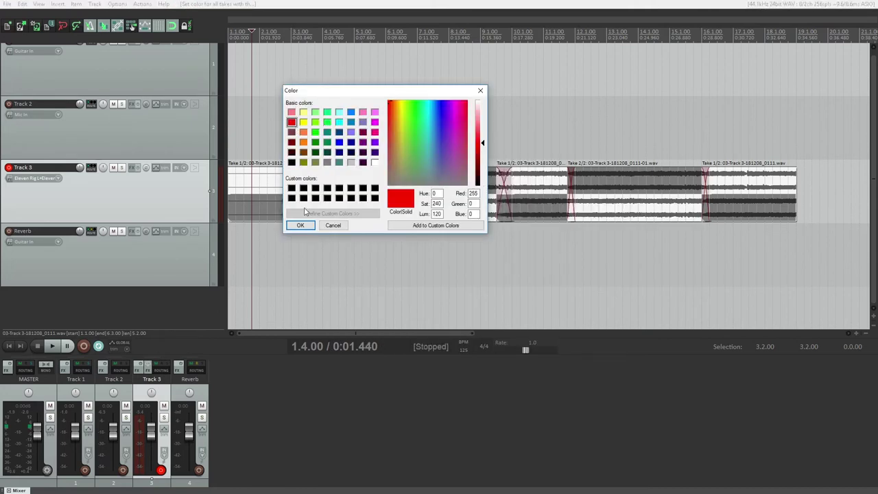
pyautogui.click(301, 228)
pyautogui.click(307, 263)
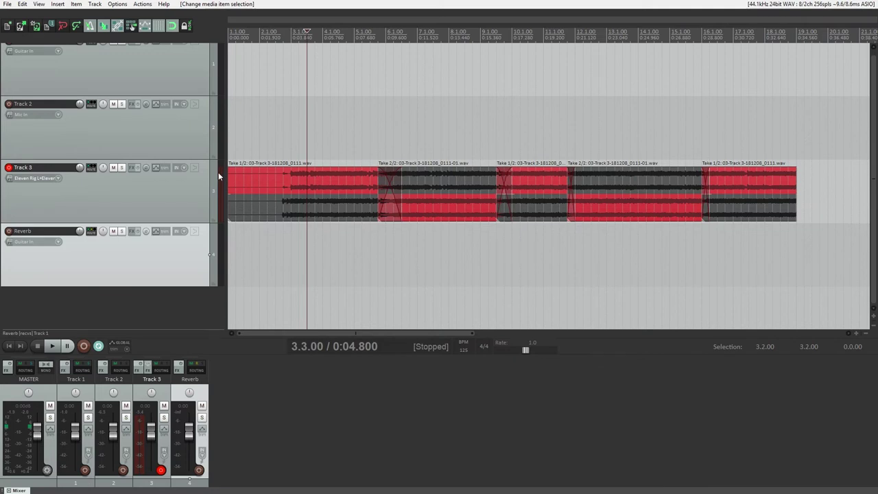
# - Select all Track 3 pieces and lock them to their active takes
pyautogui.press('pageup')
pyautogui.click(177, 209)
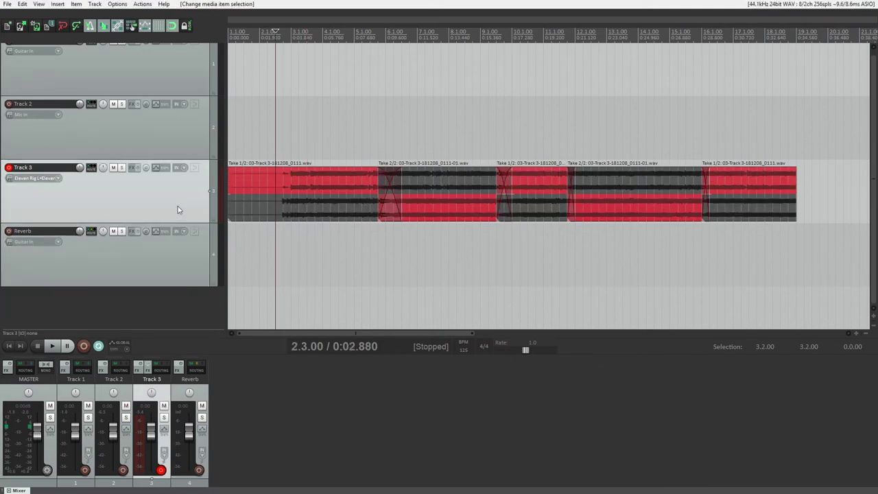
pyautogui.doubleClick(177, 210)
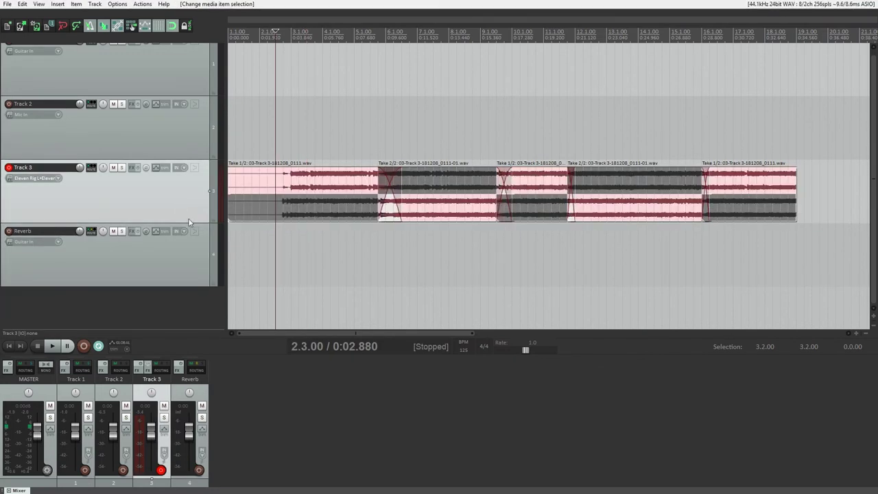
pyautogui.click(174, 273)
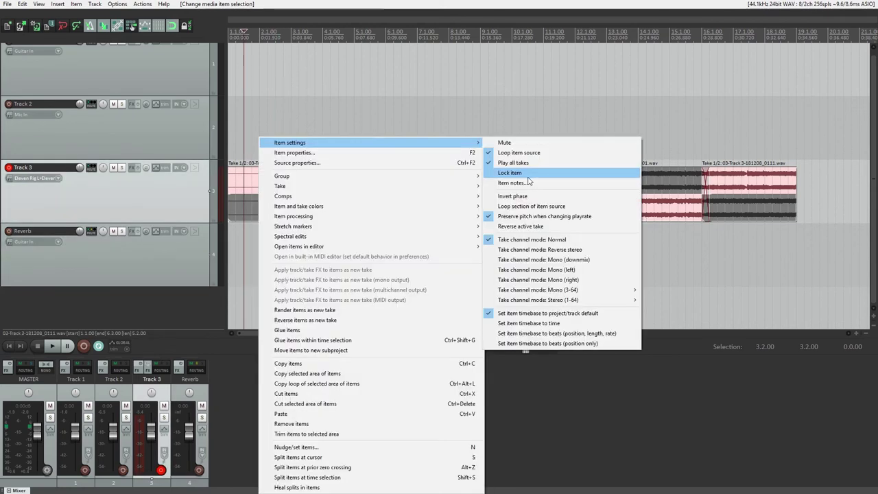
pyautogui.moveTo(391, 186)
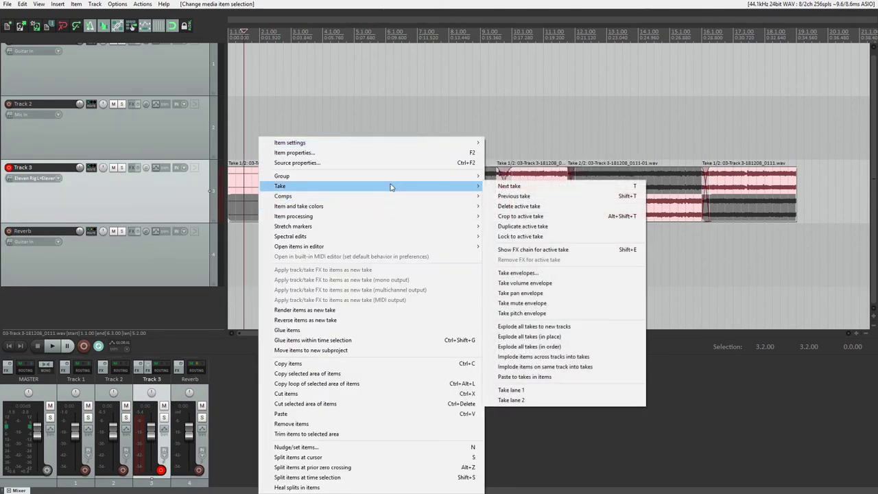
pyautogui.click(533, 236)
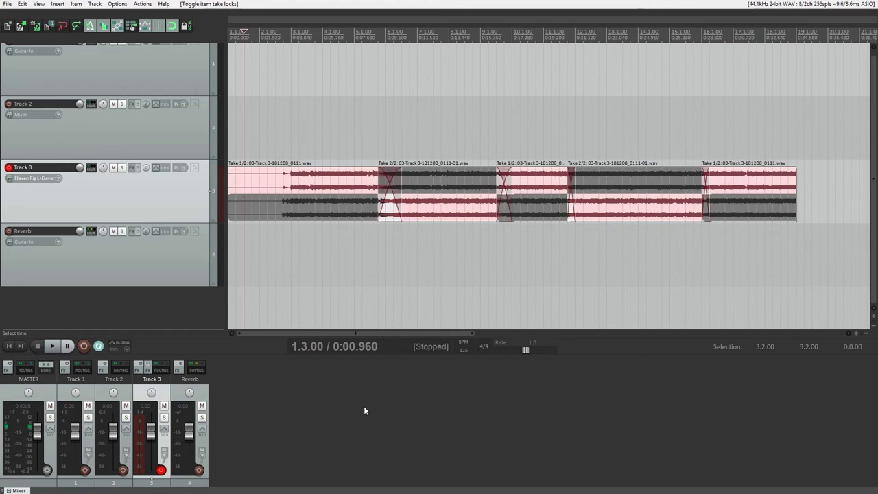
# - Collapse the take lanes, shorten the crossfade at the second piece's start and widen the one at its end
pyautogui.hotkey('ctrl', 'l')
pyautogui.moveTo(401, 197); pyautogui.dragTo(376, 197)
pyautogui.click(414, 204)
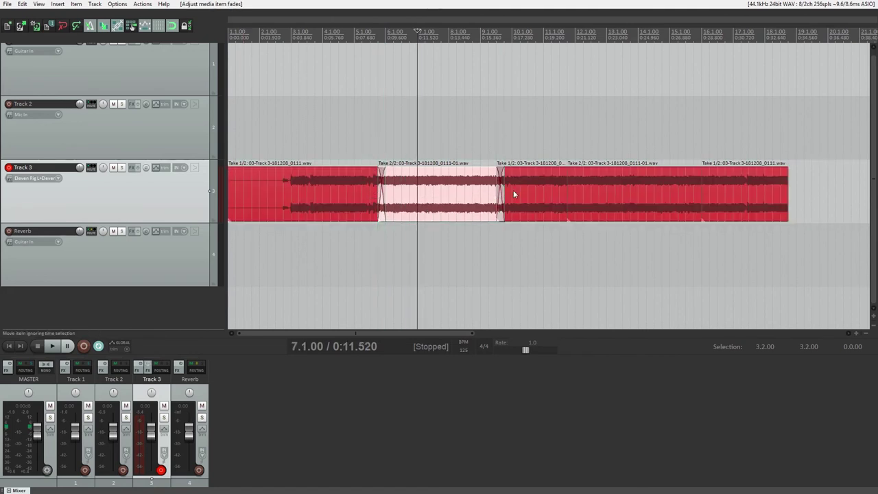
pyautogui.moveTo(513, 192)
pyautogui.mouseDown()
pyautogui.moveTo(506, 196)
pyautogui.moveTo(514, 196)
pyautogui.mouseUp()
pyautogui.click(552, 194)
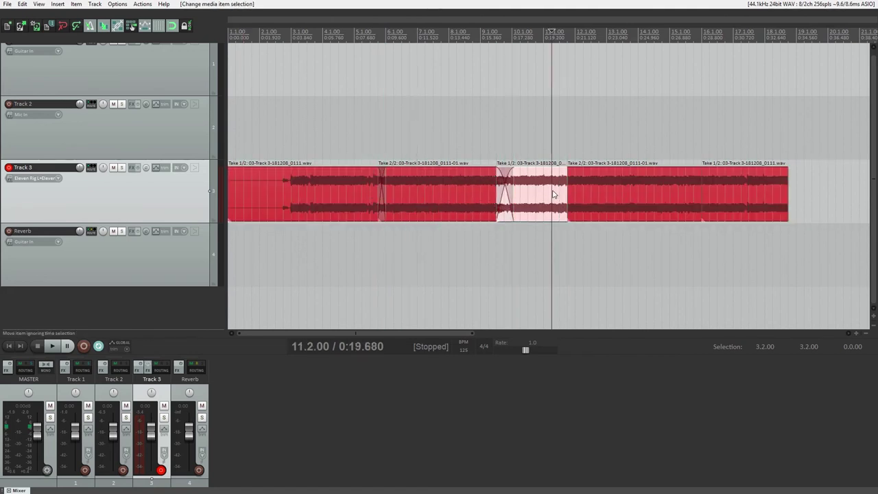
# - Show all take lanes again and try switching takes in the locked second piece
pyautogui.hotkey('ctrl', 'l')
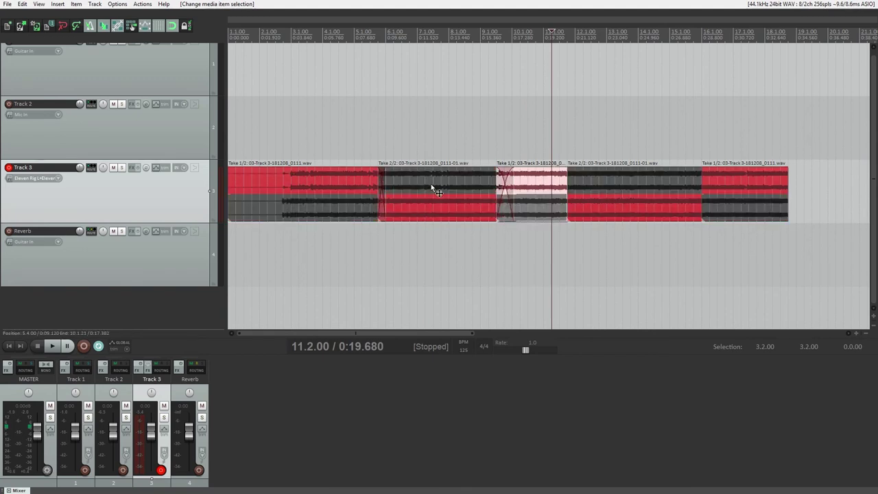
pyautogui.click(431, 210)
pyautogui.click(425, 213)
pyautogui.click(384, 126)
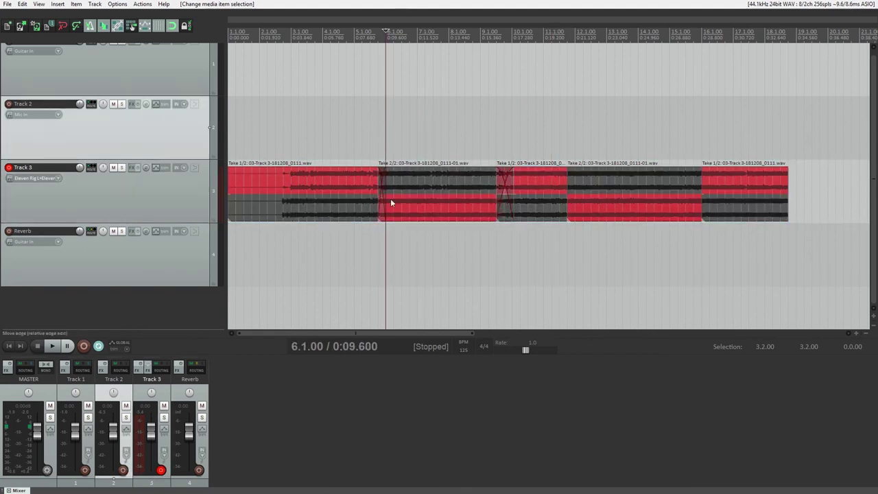
pyautogui.click(416, 196)
pyautogui.click(423, 147)
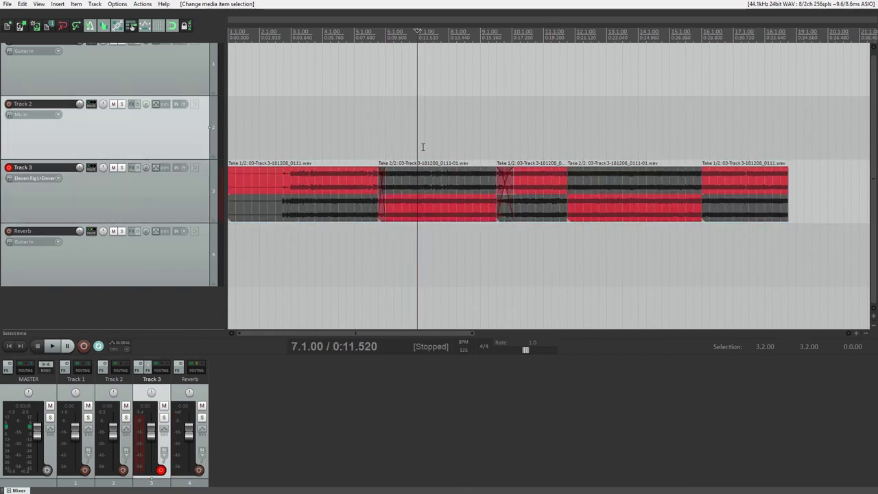
# - Readjust the crossfades between the pieces with the take lanes collapsed, and toggle the take lock off for all Track 3 pieces
pyautogui.hotkey('ctrl', 'l')
pyautogui.click(376, 198)
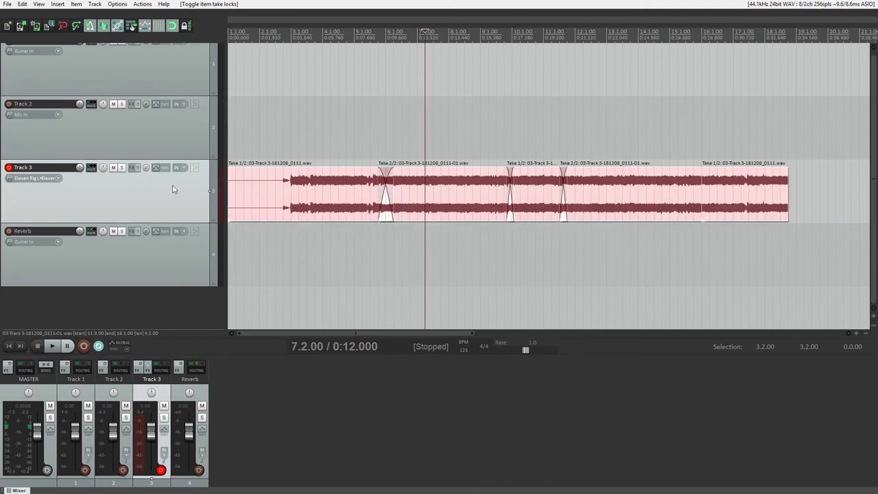
pyautogui.hotkey('ctrl', 'l')
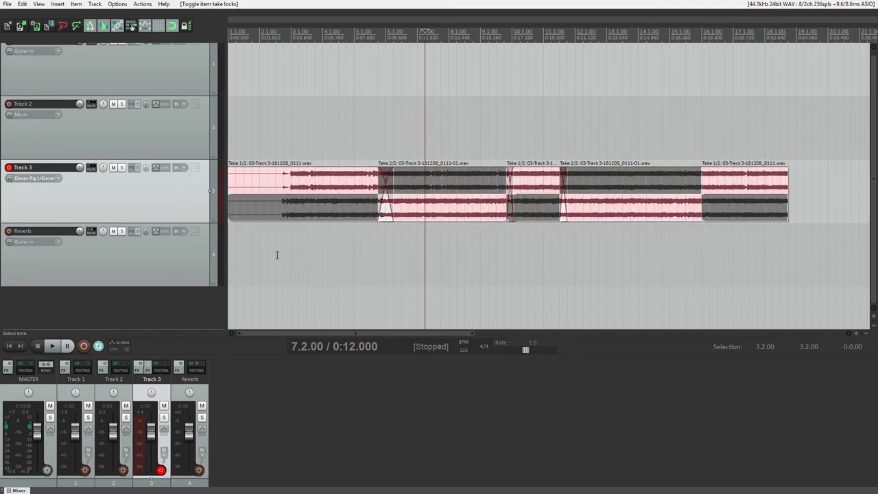
# - Select all Track 3 pieces and save their current take choices as a new comp named Comp 1
pyautogui.rightClick(326, 184)
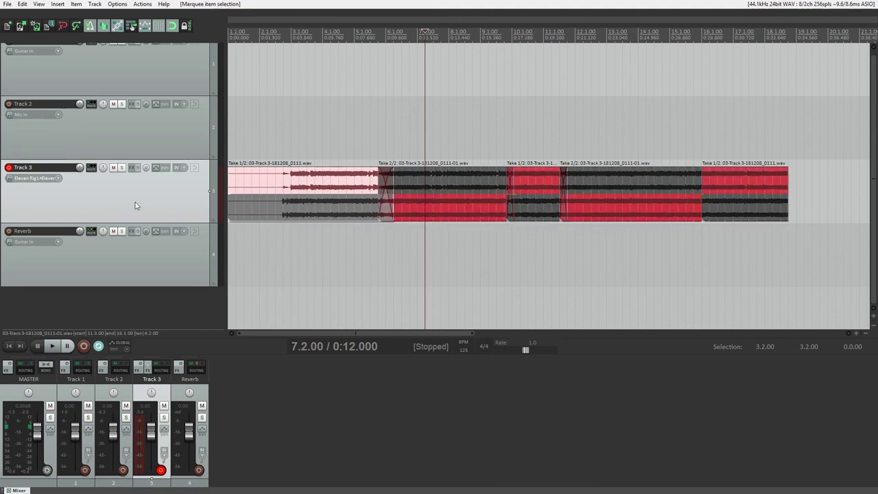
pyautogui.hotkey('ctrl', 'a')
pyautogui.rightClick(300, 187)
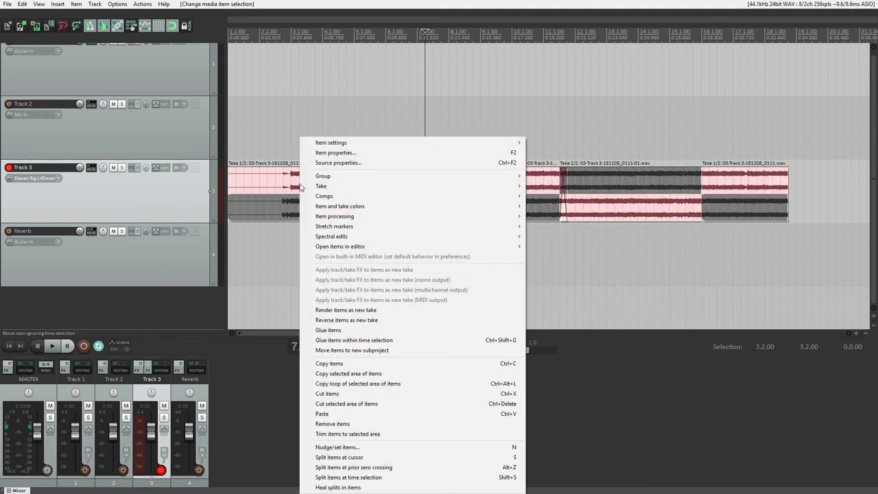
pyautogui.moveTo(343, 196)
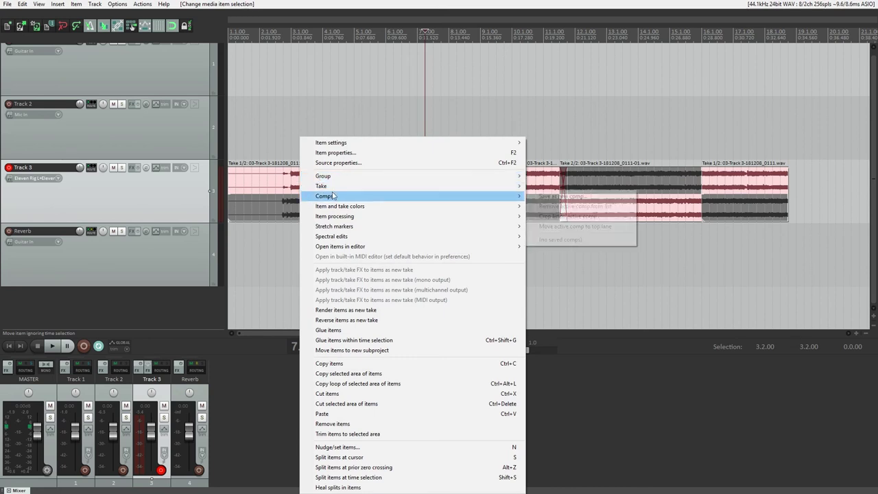
pyautogui.click(573, 198)
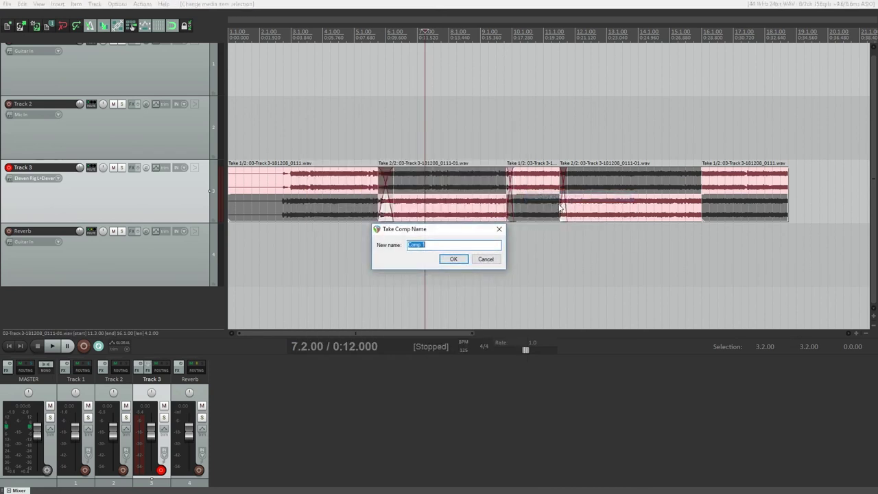
pyautogui.click(448, 258)
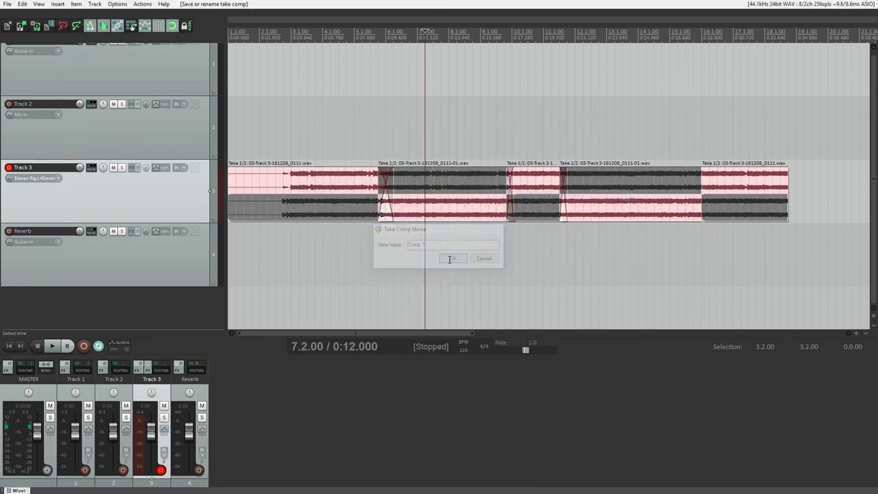
# - Activate take 2 in Track 3's first and last pieces and take 1 in the second piece
pyautogui.click(356, 214)
pyautogui.click(489, 187)
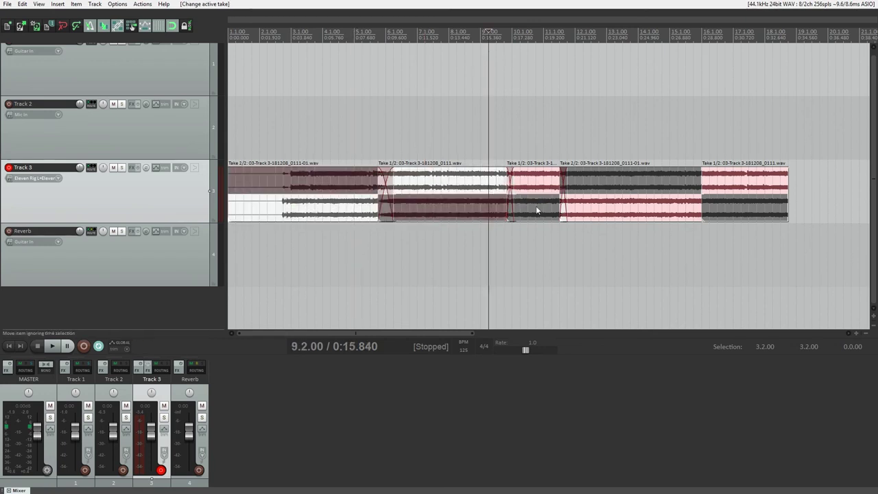
pyautogui.click(719, 210)
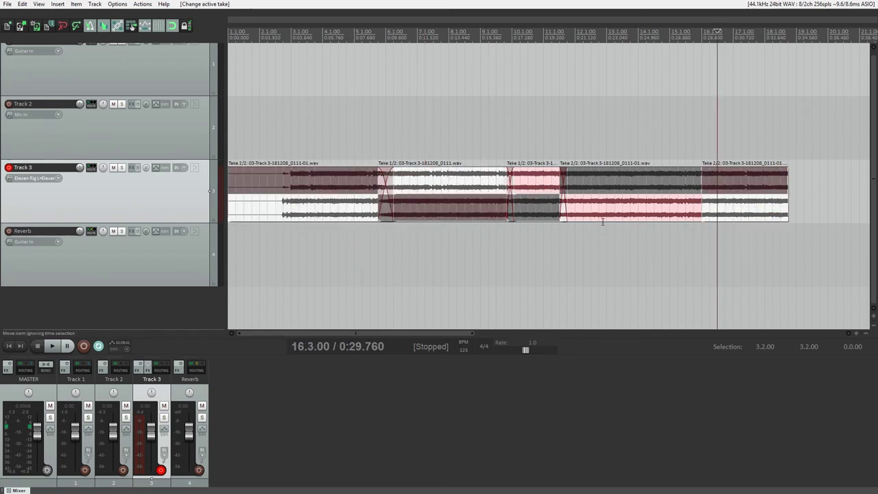
# - Save the new take combination on Track 3 as a second comp named Comp 2
pyautogui.click(163, 211)
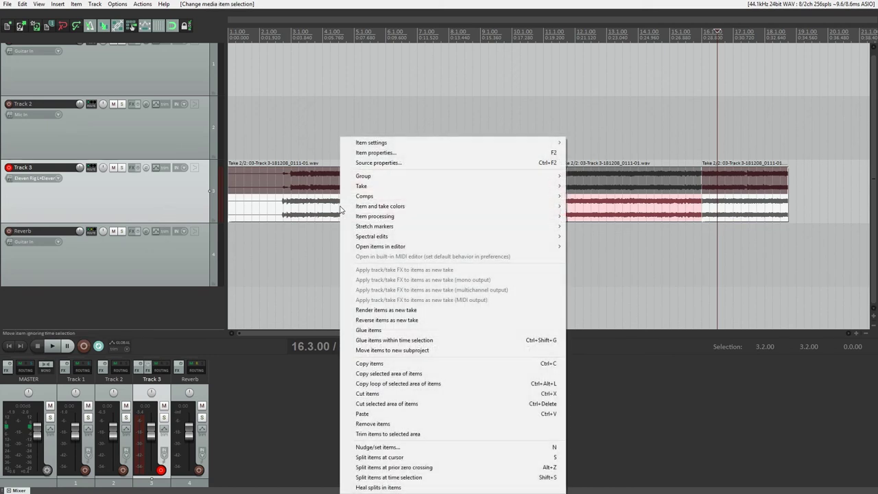
pyautogui.rightClick(338, 206)
pyautogui.moveTo(364, 199)
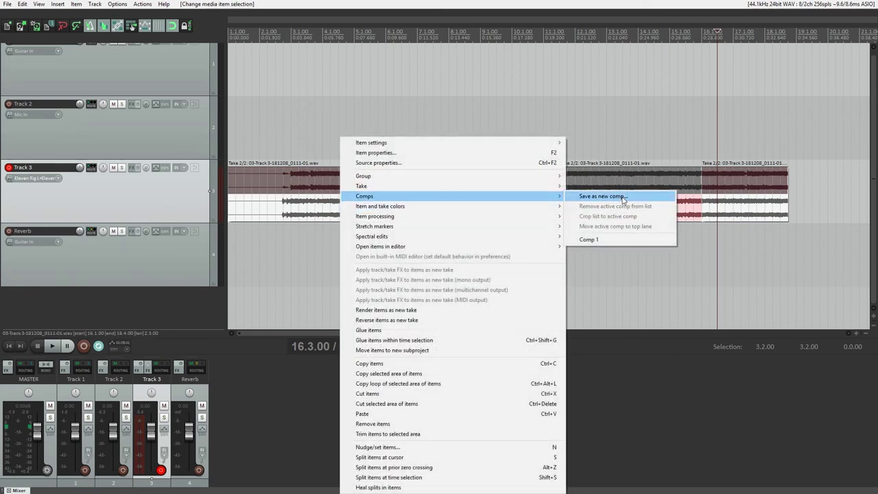
pyautogui.click(621, 198)
pyautogui.click(447, 260)
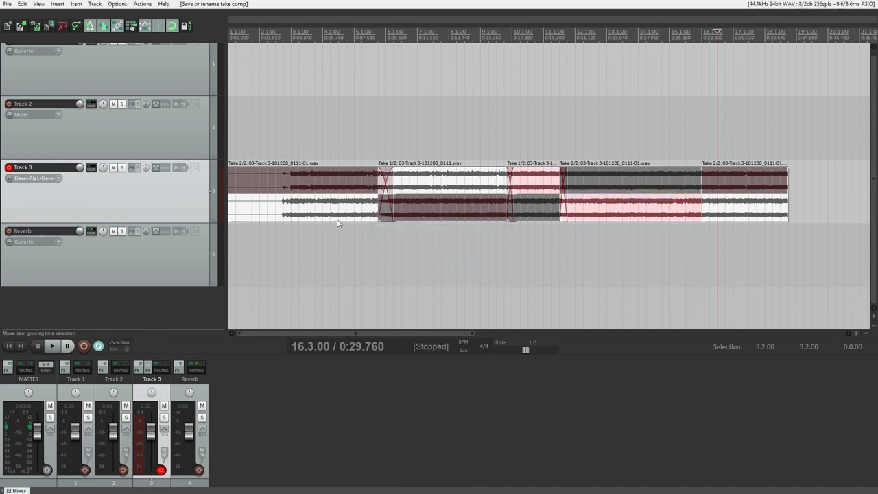
# - Recall the saved Comp 1 on Track 3, then switch back to Comp 2
pyautogui.rightClick(285, 209)
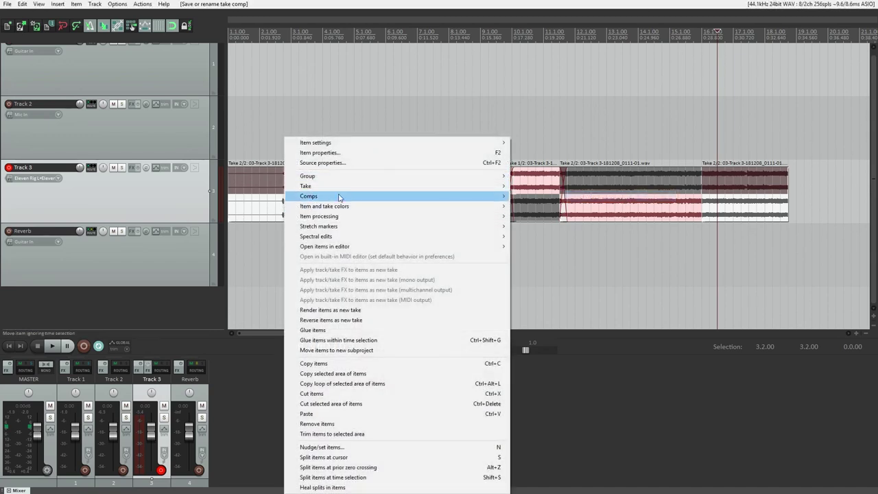
pyautogui.moveTo(439, 197)
pyautogui.click(544, 239)
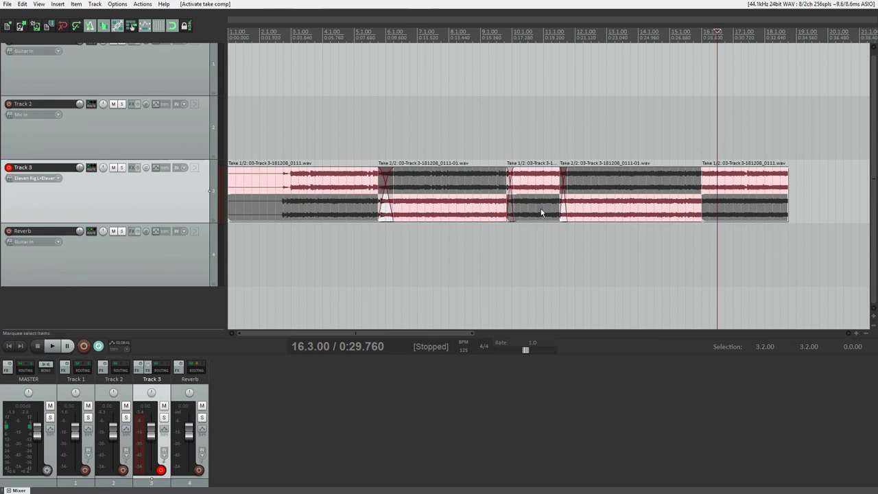
pyautogui.rightClick(544, 210)
pyautogui.moveTo(594, 197)
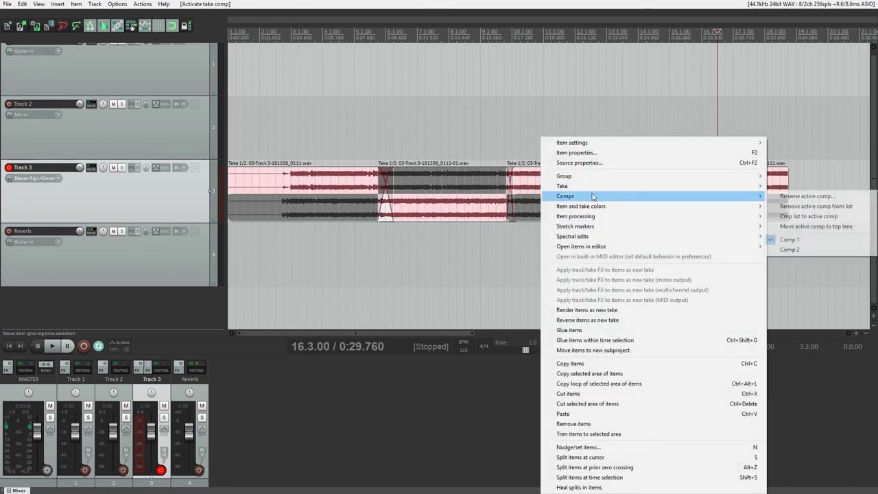
pyautogui.click(800, 250)
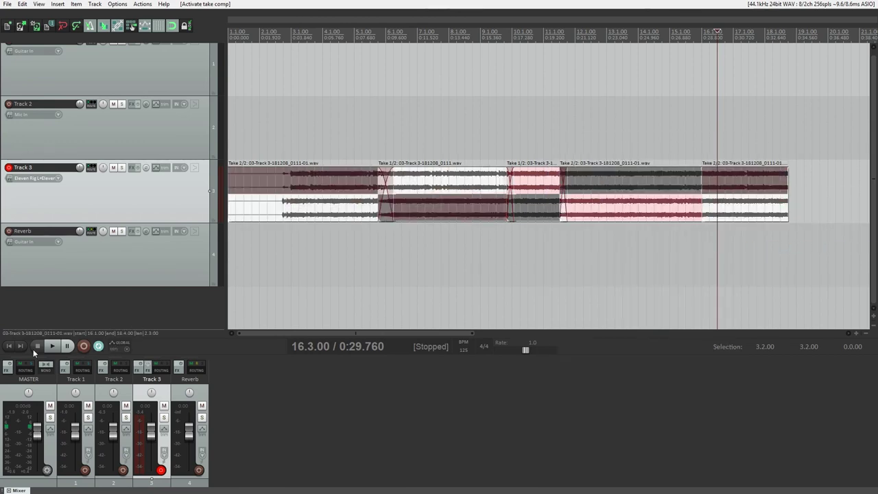